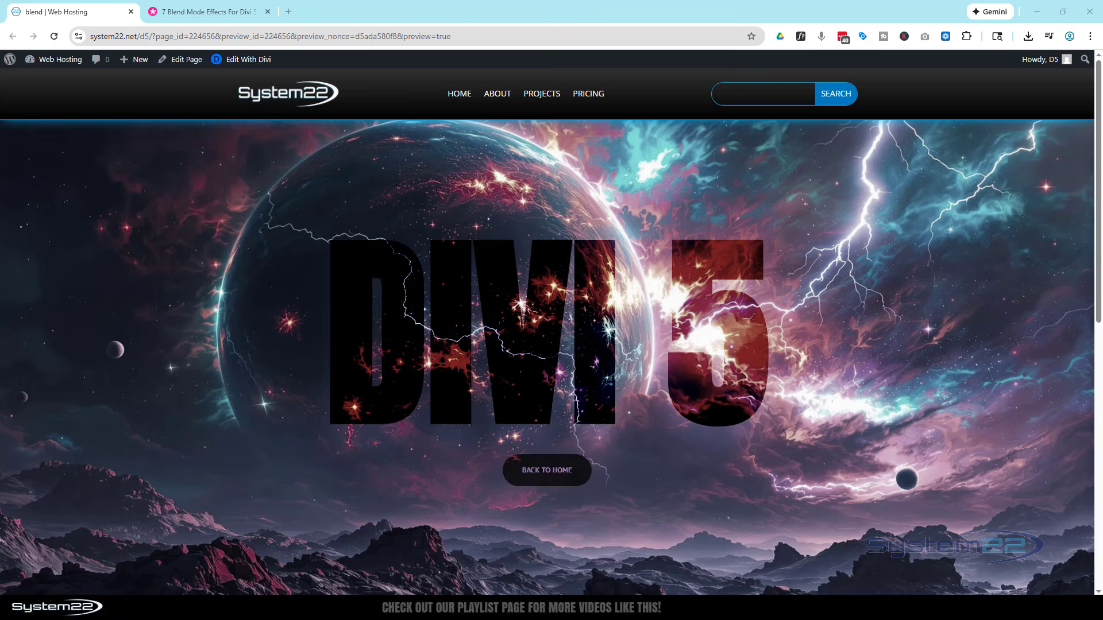
# Review the seven blend mode effect previews in the Elegant Themes blog post
pyautogui.click(226, 14)
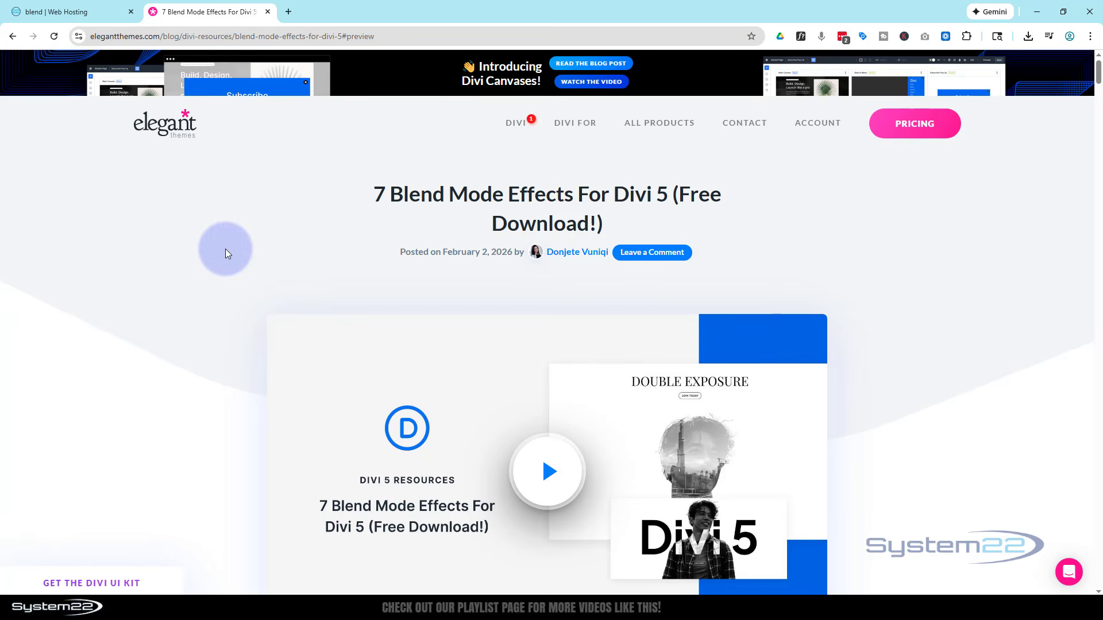
pyautogui.click(71, 15)
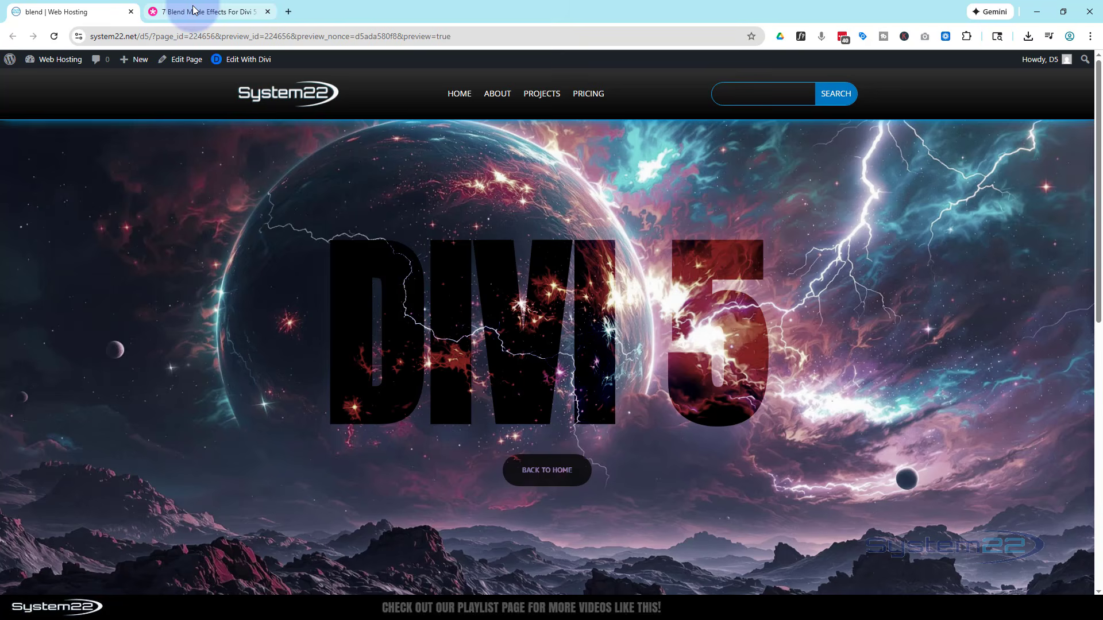
pyautogui.click(211, 10)
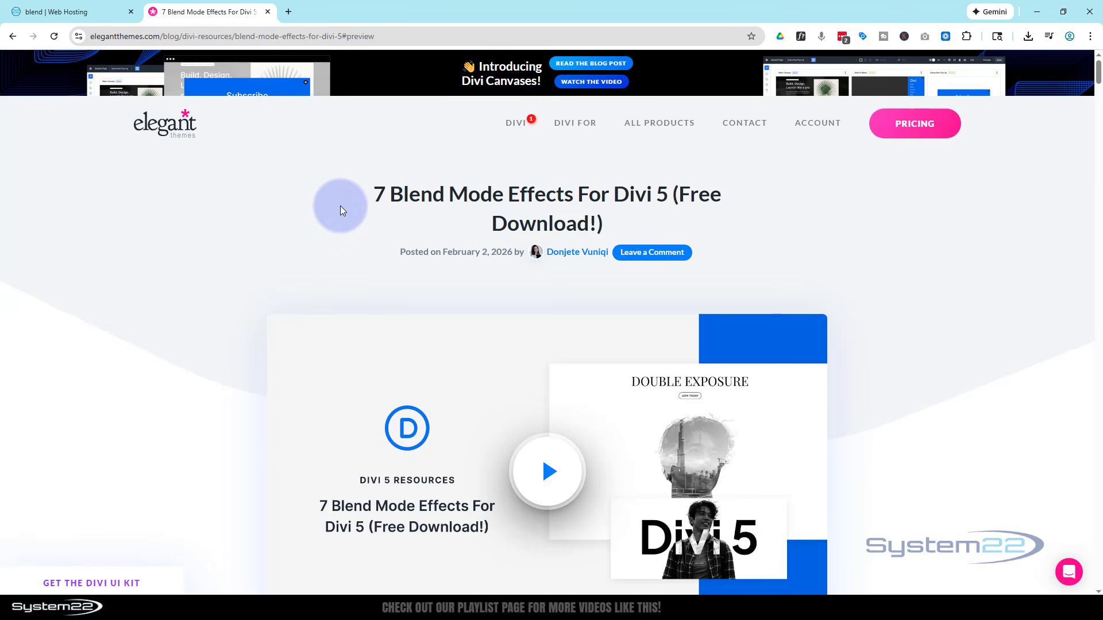
pyautogui.scroll(-3, 340, 206)
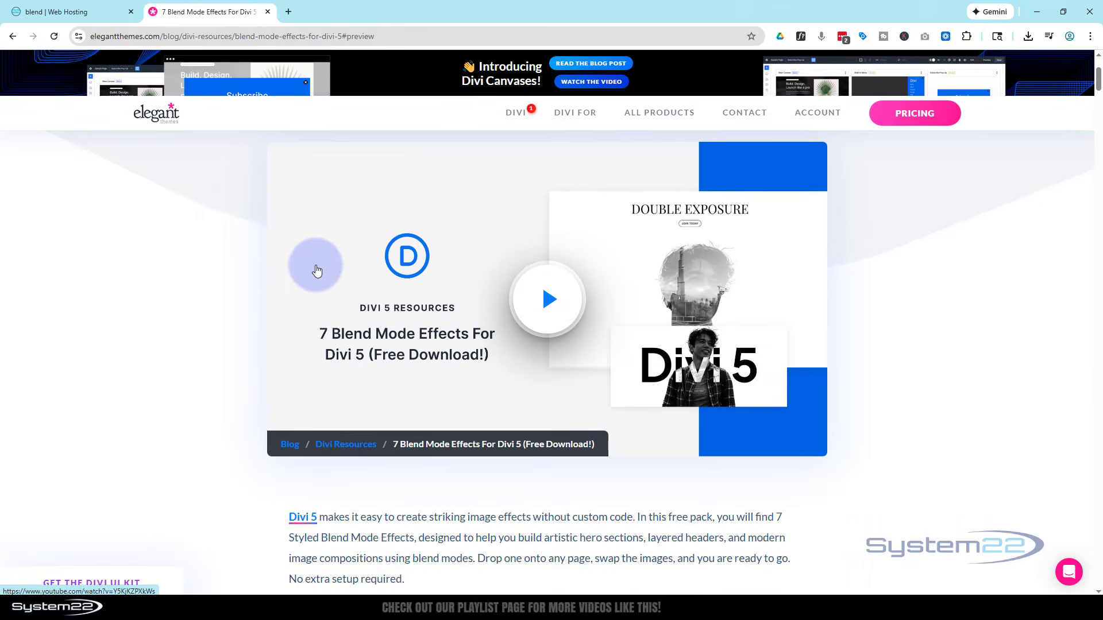
pyautogui.scroll(-2, 313, 266)
pyautogui.scroll(-3, 309, 250)
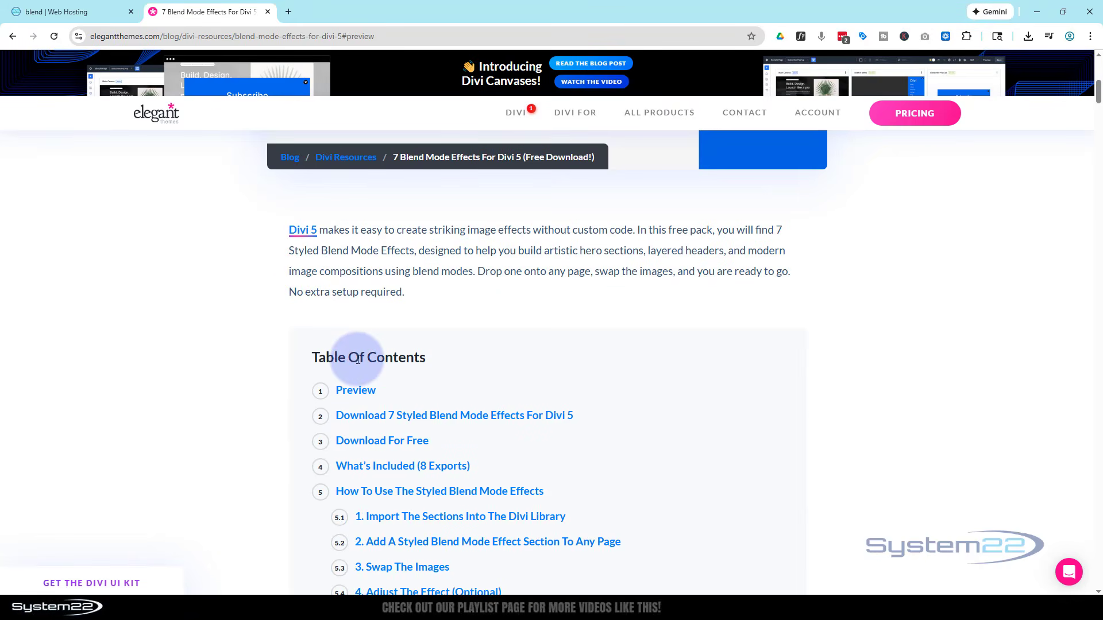
pyautogui.click(356, 390)
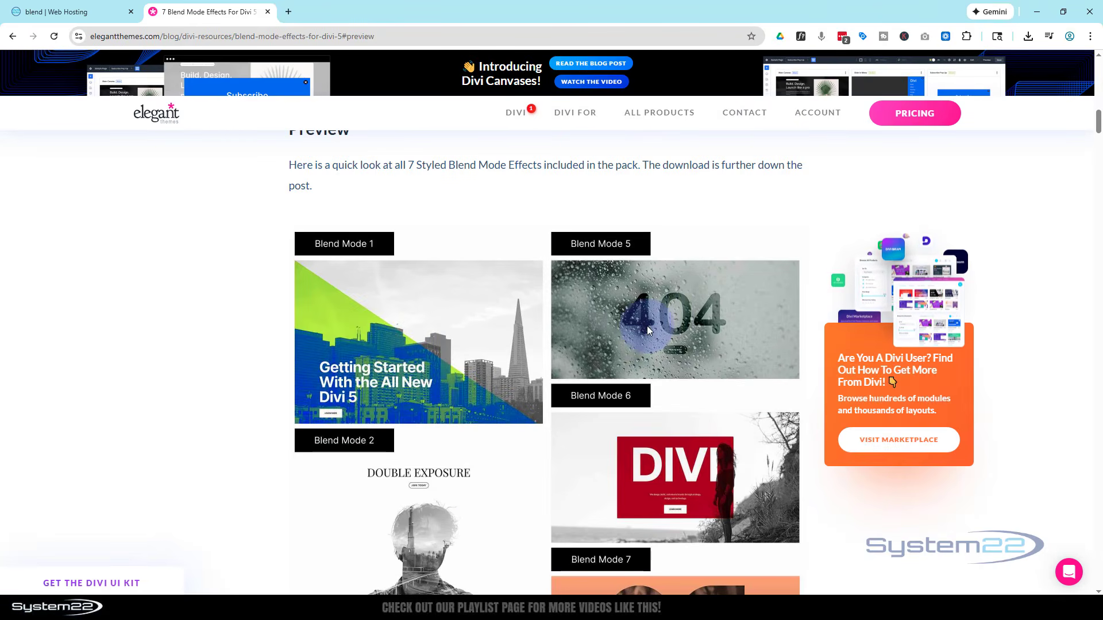
pyautogui.scroll(-5, 687, 367)
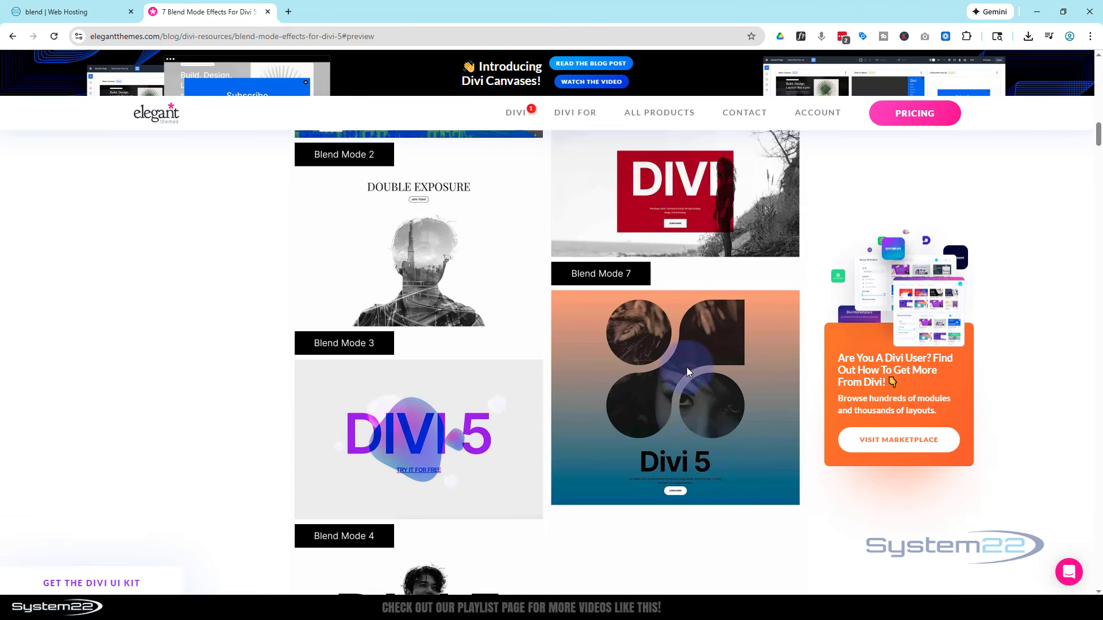
pyautogui.scroll(-1, 687, 367)
pyautogui.scroll(-3, 687, 362)
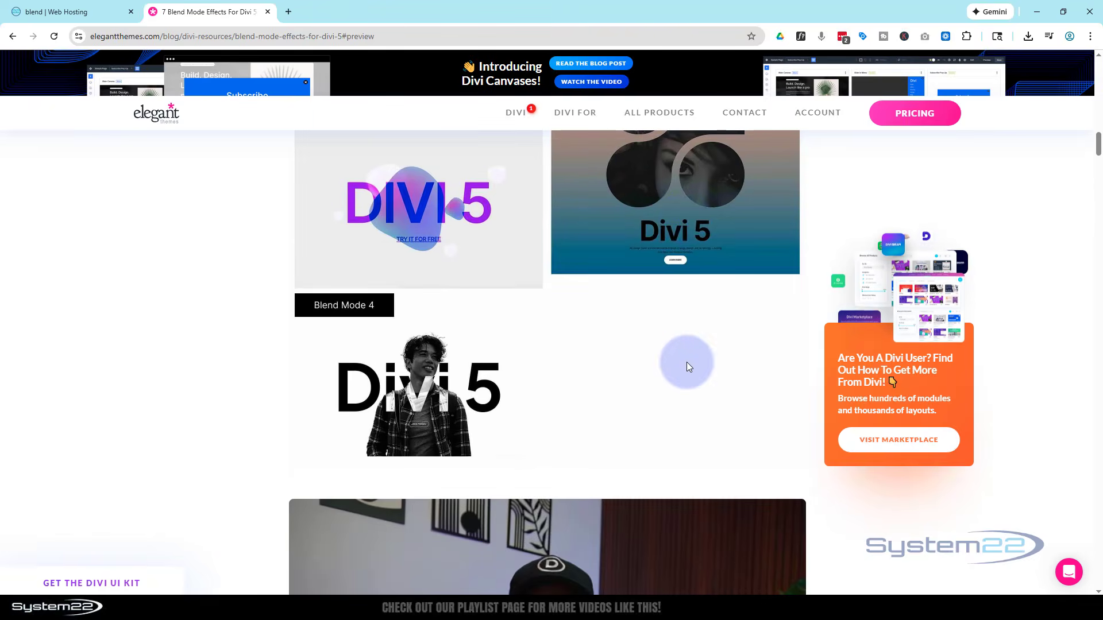
pyautogui.scroll(11, 608, 422)
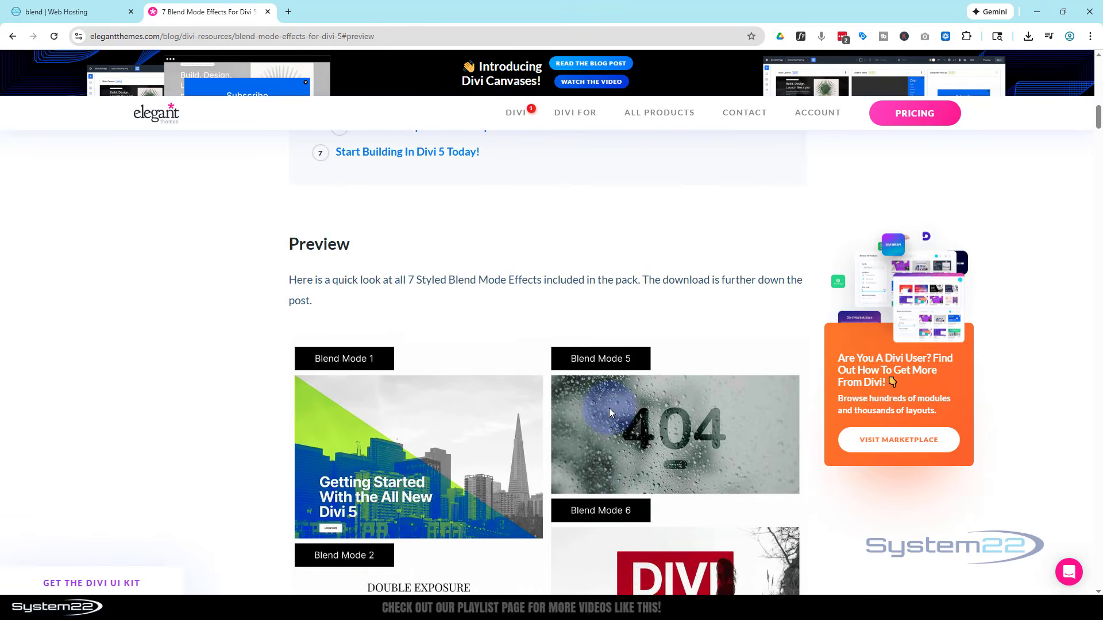
# Go to the article's download section for the 7 styled blend mode effects and download the files
pyautogui.scroll(1, 609, 412)
pyautogui.scroll(8, 610, 412)
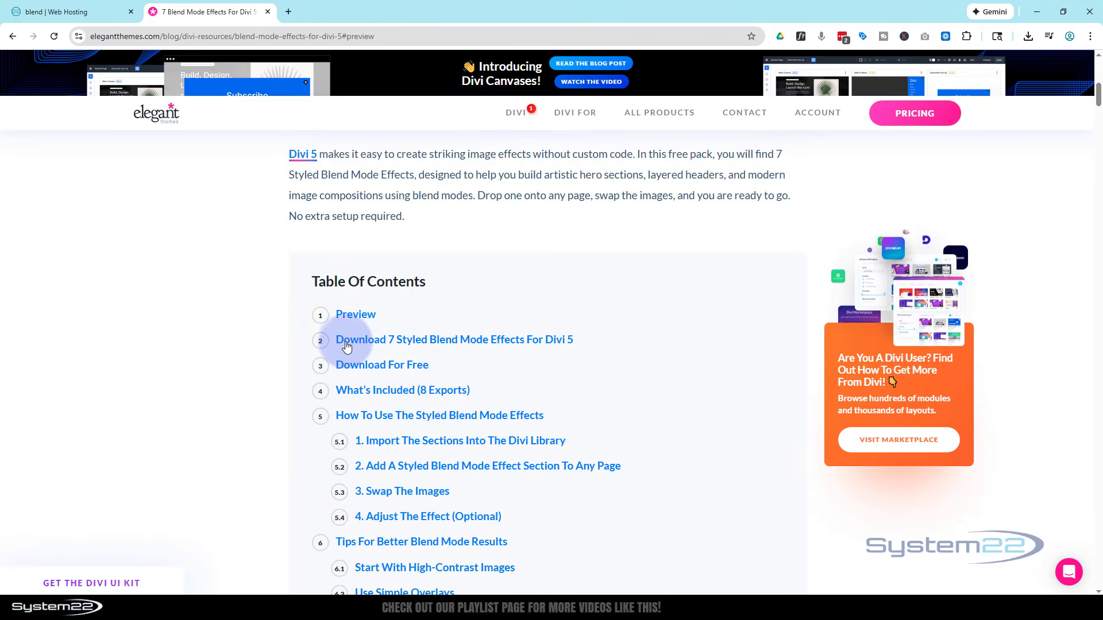
pyautogui.click(430, 340)
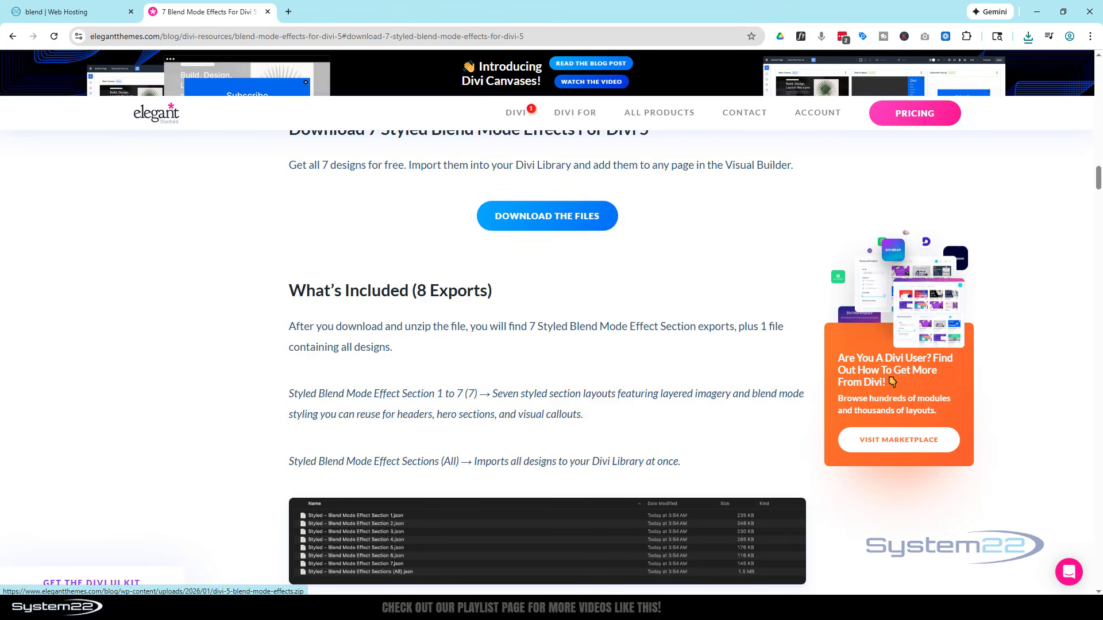
# Extract the divi-5-blend-mode-effects archive inside the Blend folder and open the extracted Styled folder
pyautogui.moveTo(0, 201); pyautogui.dragTo(81, 196)
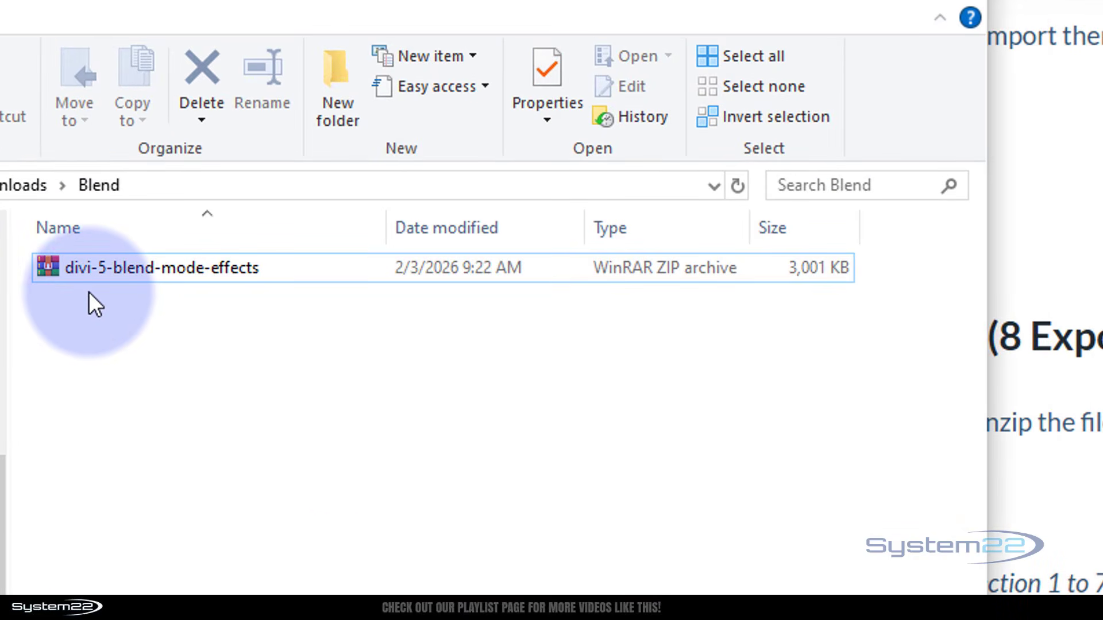
pyautogui.click(49, 272)
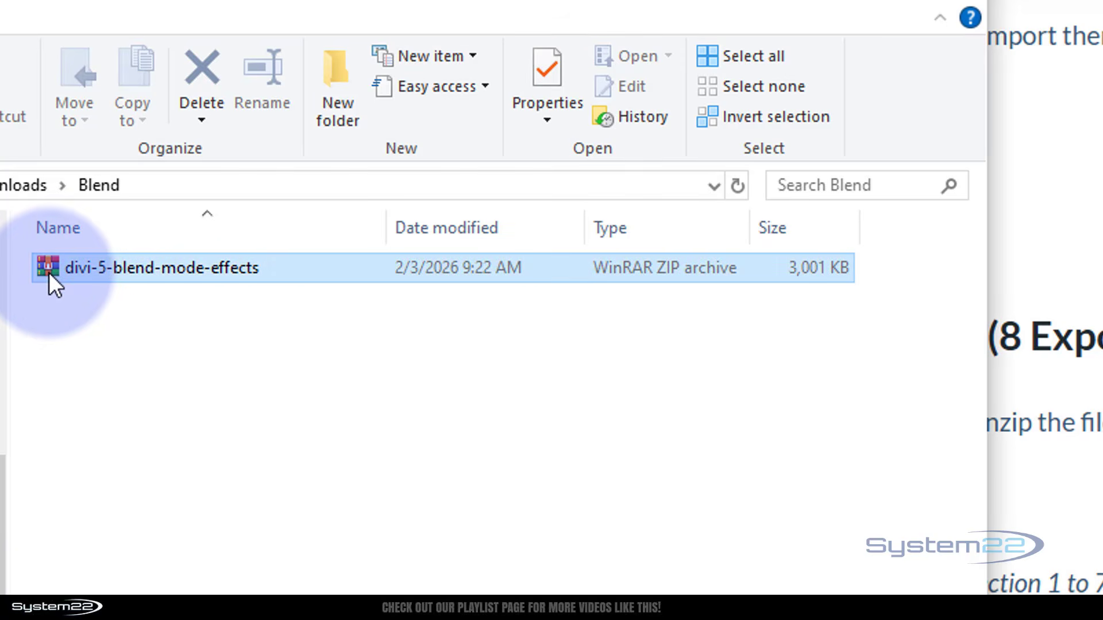
pyautogui.rightClick(50, 271)
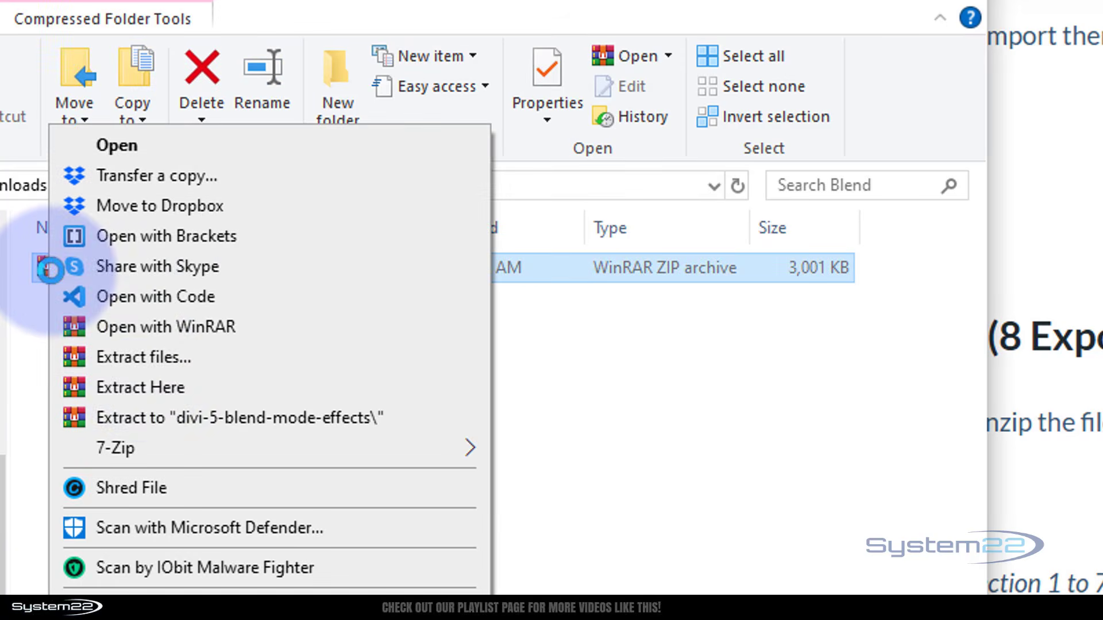
pyautogui.click(143, 386)
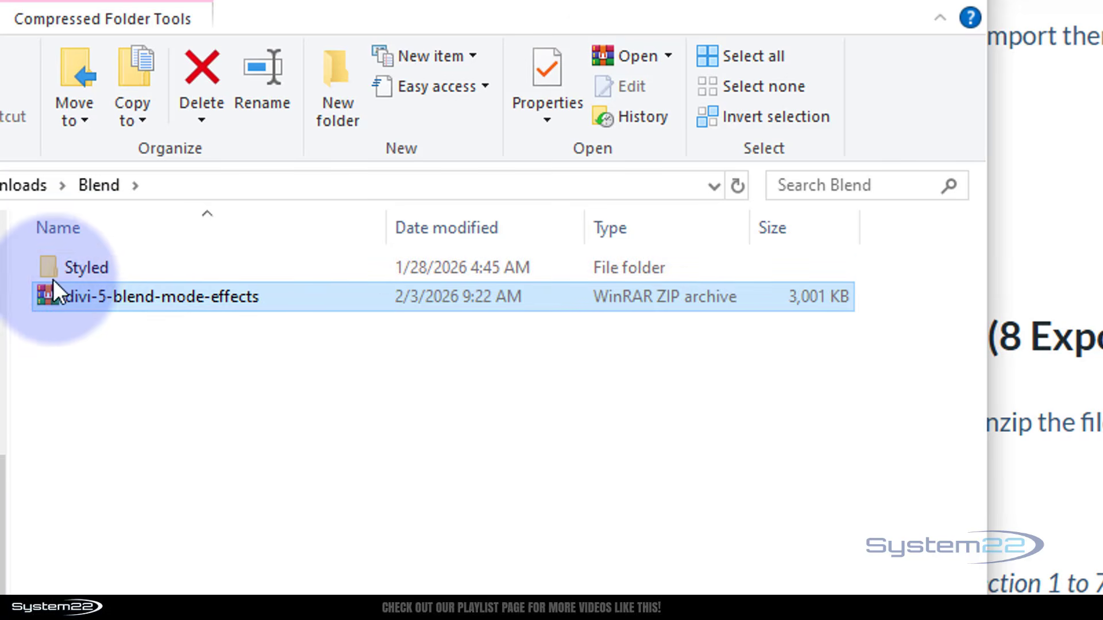
pyautogui.click(57, 267)
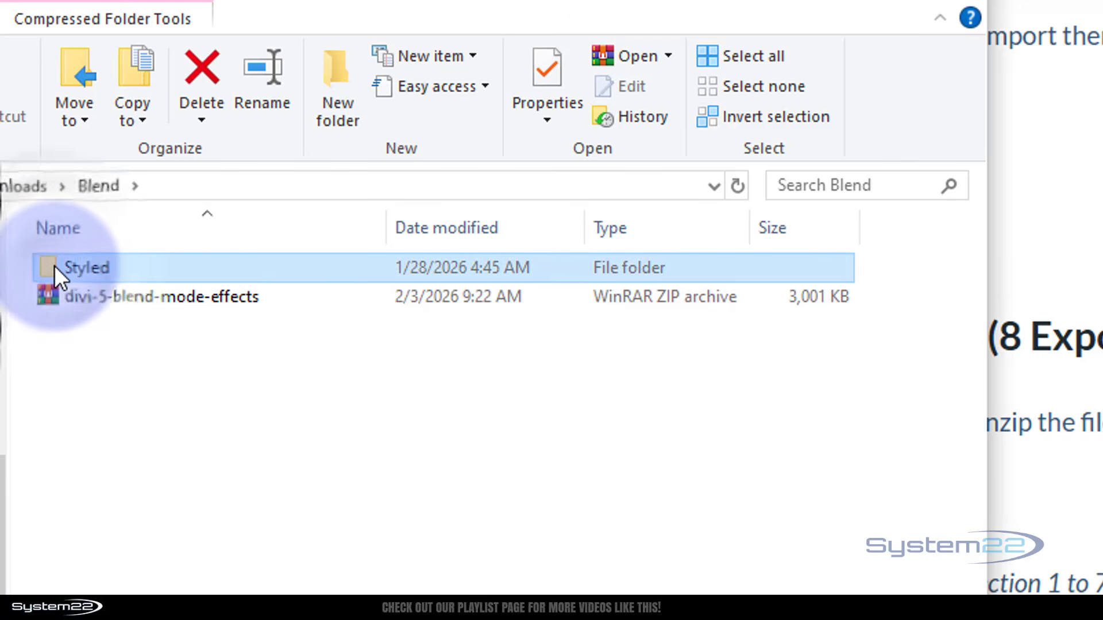
pyautogui.doubleClick(54, 266)
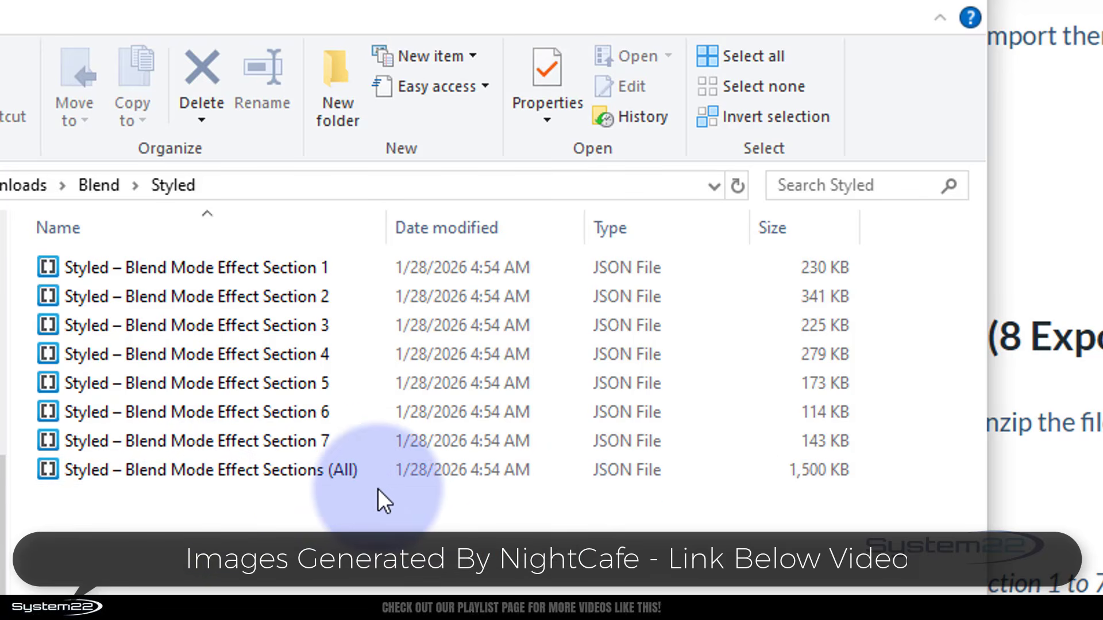
# Return to the blog post and look at the Blend Mode 5 preview
pyautogui.click(831, 278)
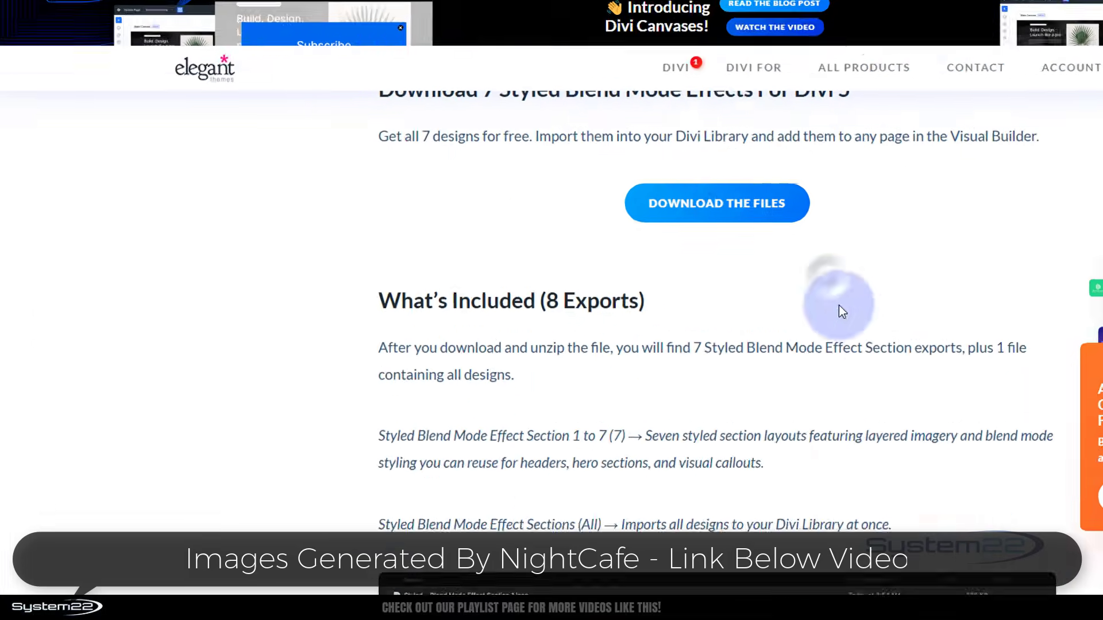
pyautogui.scroll(2, 838, 305)
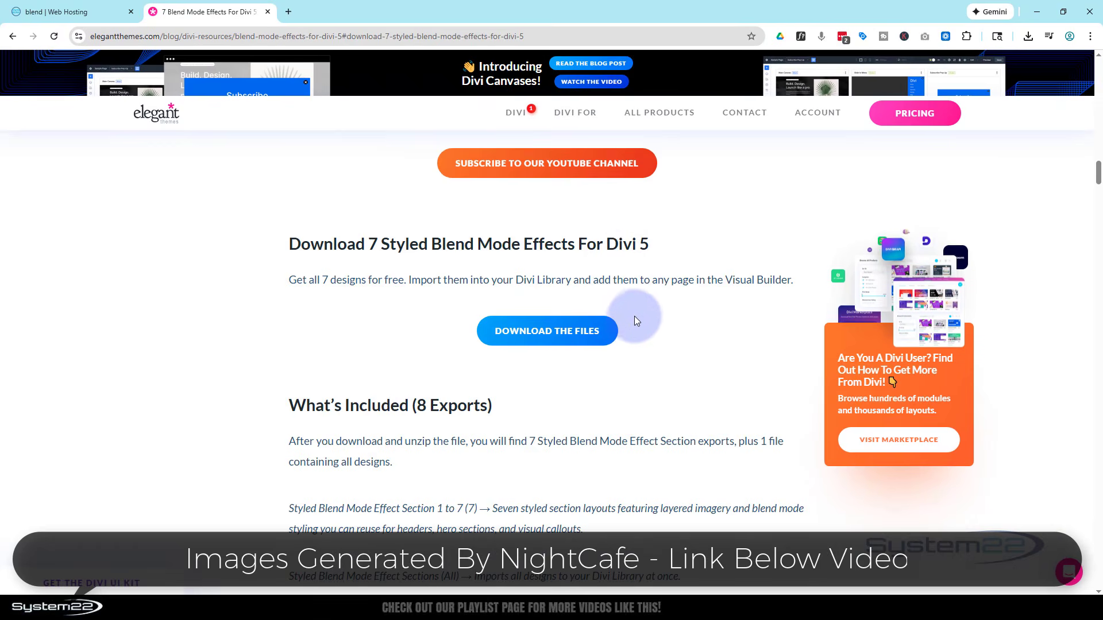
pyautogui.scroll(5, 634, 316)
pyautogui.scroll(15, 638, 312)
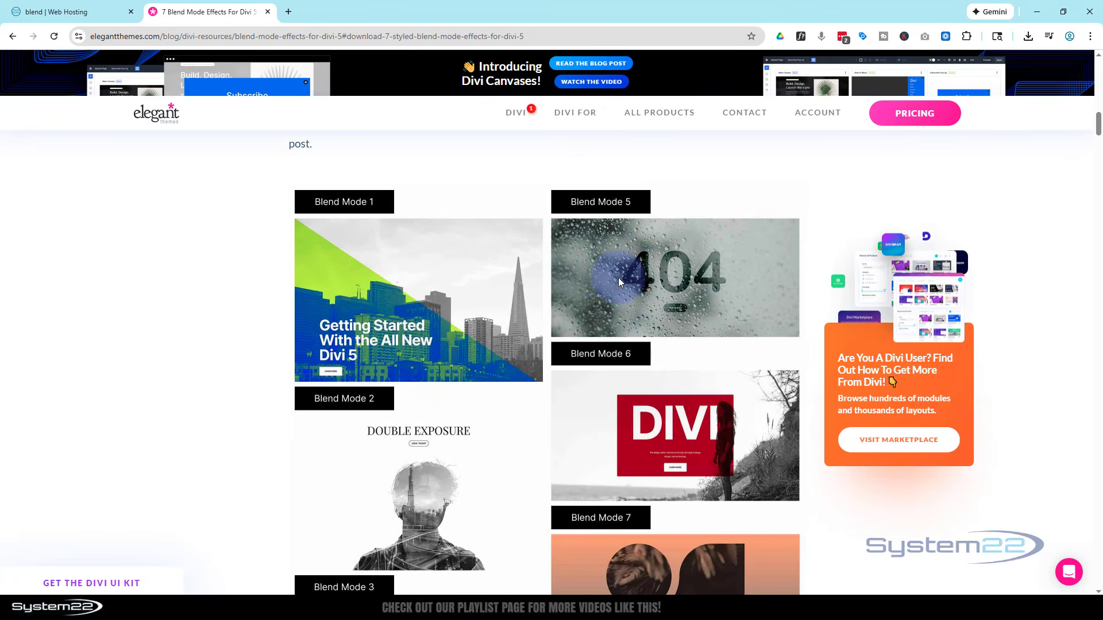
# Open the site's WordPress dashboard in a new browser tab from the blend page and switch to it
pyautogui.click(79, 12)
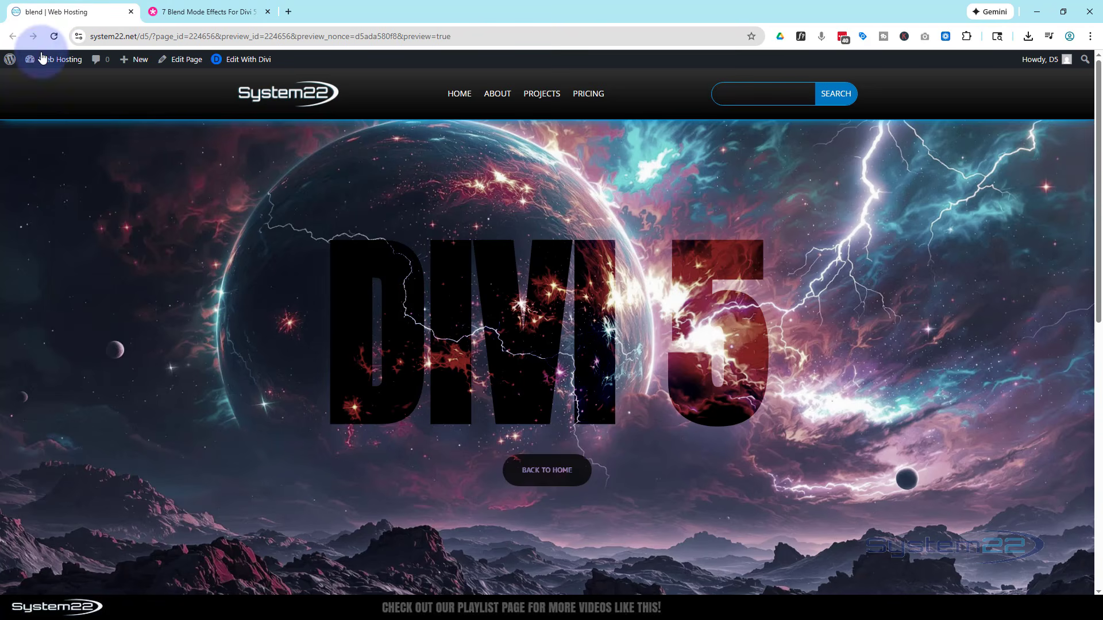
pyautogui.moveTo(36, 62)
pyautogui.middleClick(40, 87)
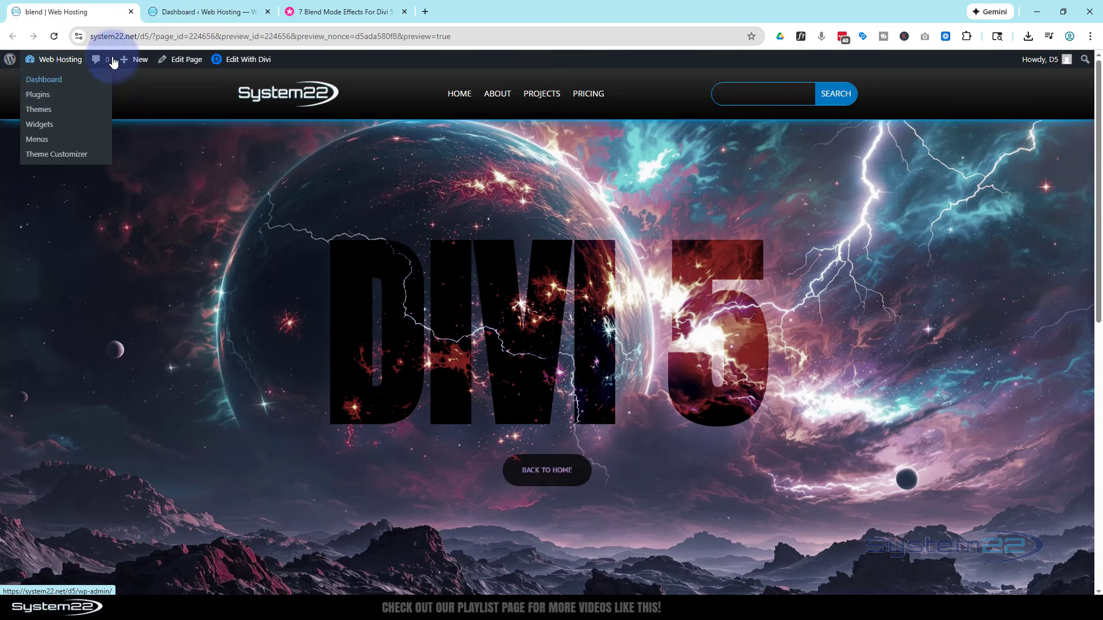
pyautogui.click(193, 12)
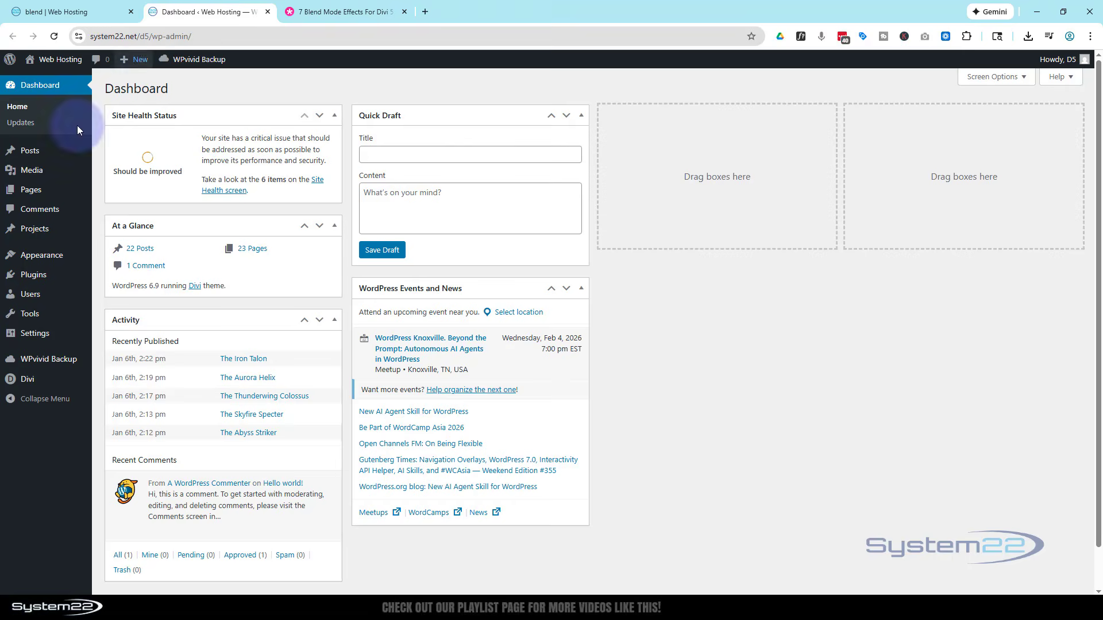
# Open the Divi Library and move the existing Styled – Blend Mode Effect Section 5 layout to the trash
pyautogui.moveTo(33, 381)
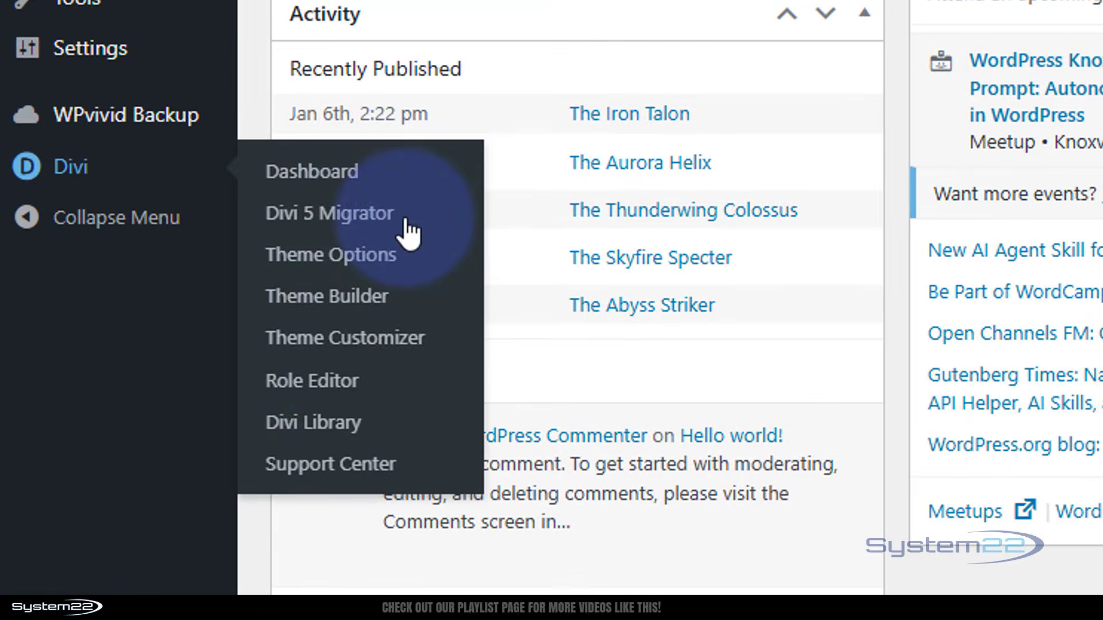
pyautogui.click(330, 432)
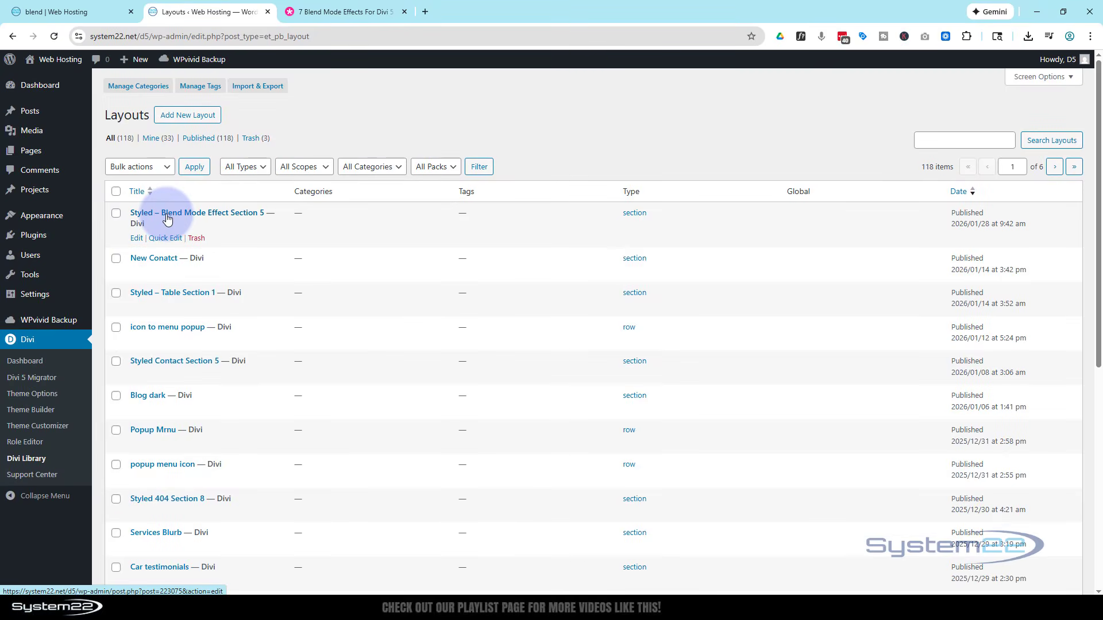
pyautogui.click(197, 239)
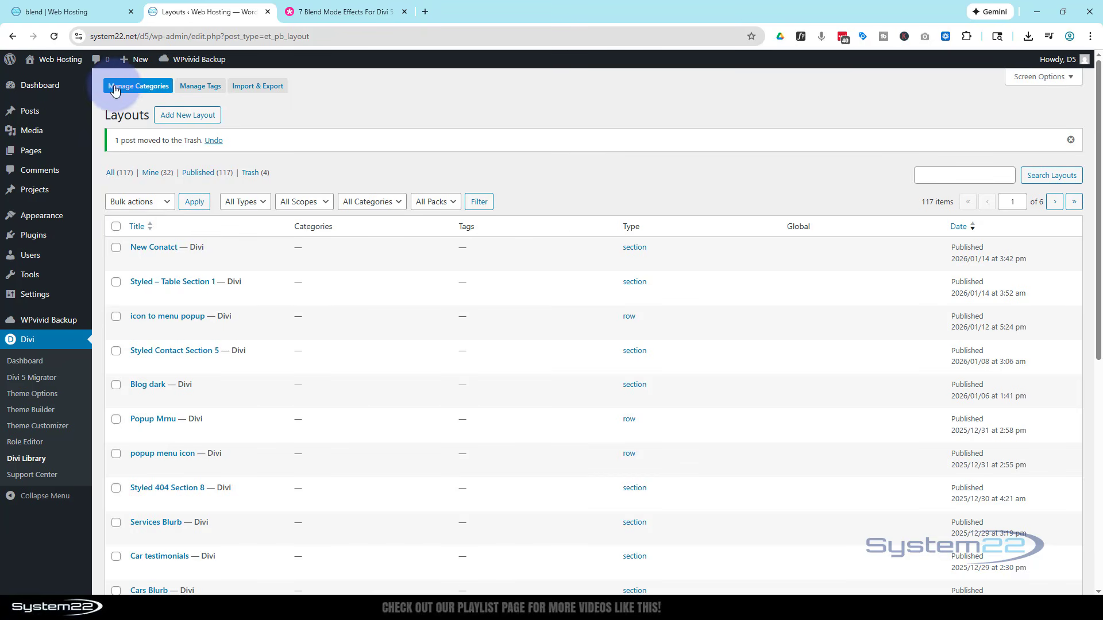
# Import the Styled – Blend Mode Effect Section 5 JSON file into the Divi Library without its presets
pyautogui.click(257, 87)
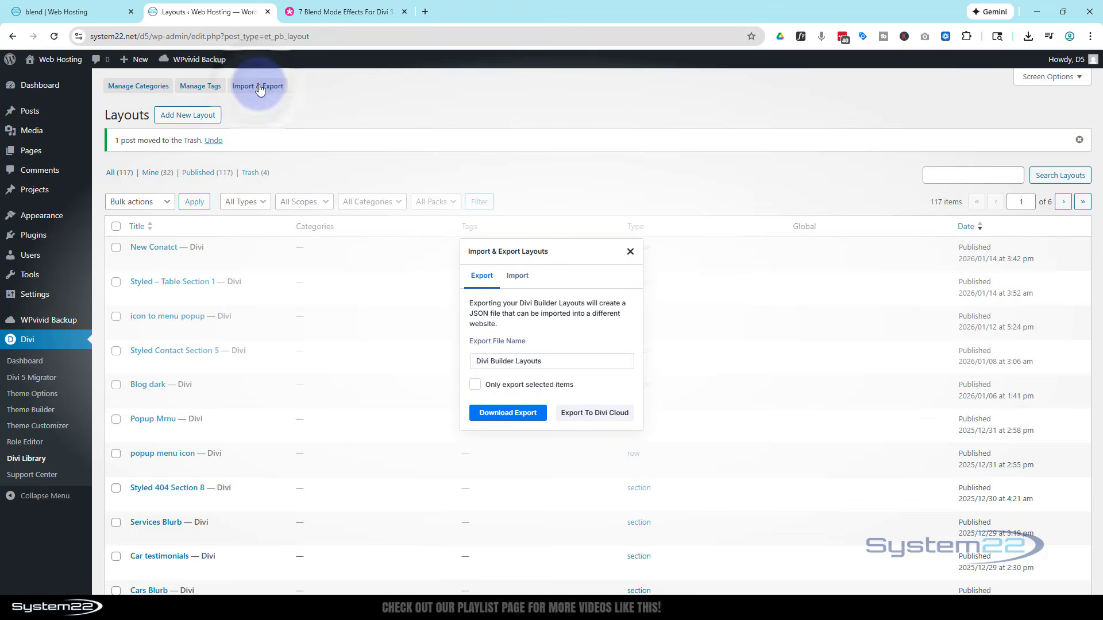
pyautogui.click(520, 277)
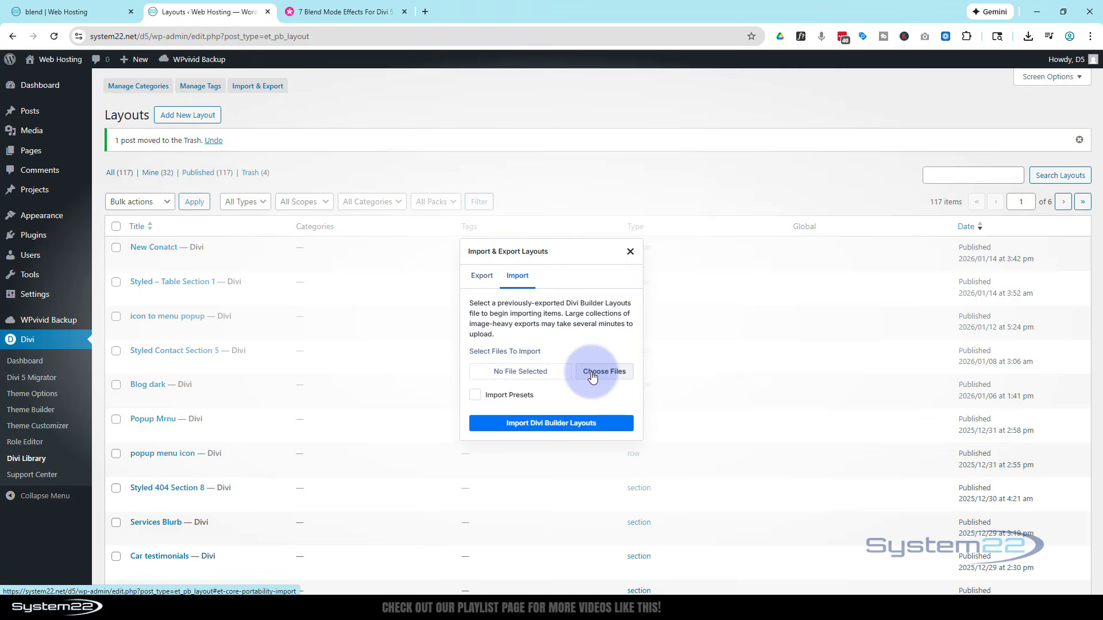
pyautogui.click(592, 375)
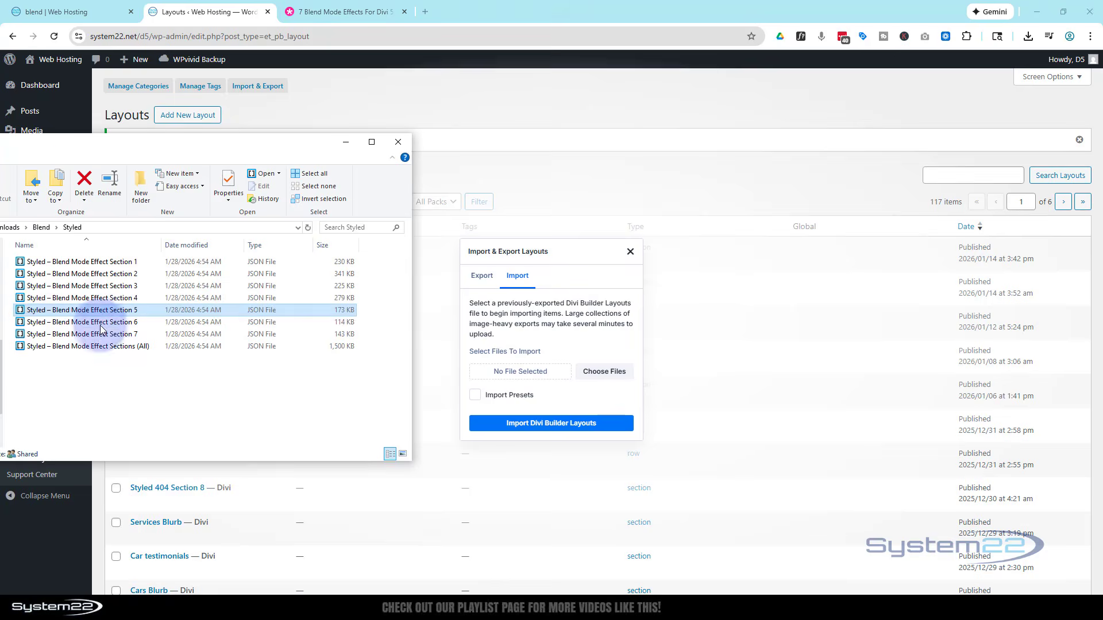
pyautogui.click(48, 312)
pyautogui.moveTo(24, 312); pyautogui.dragTo(505, 377)
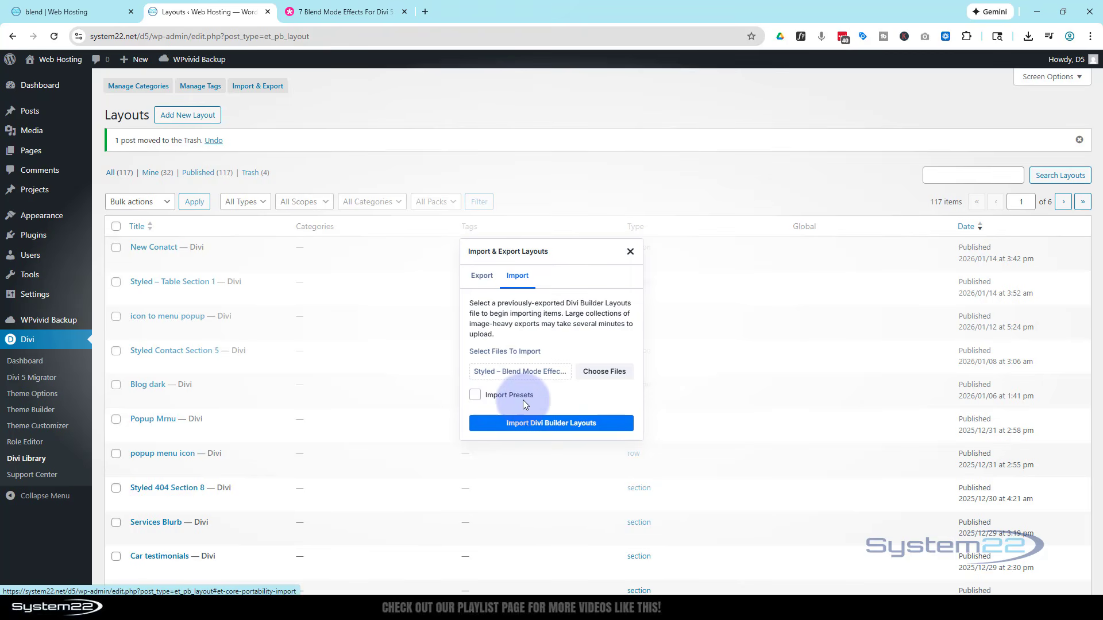
pyautogui.click(558, 425)
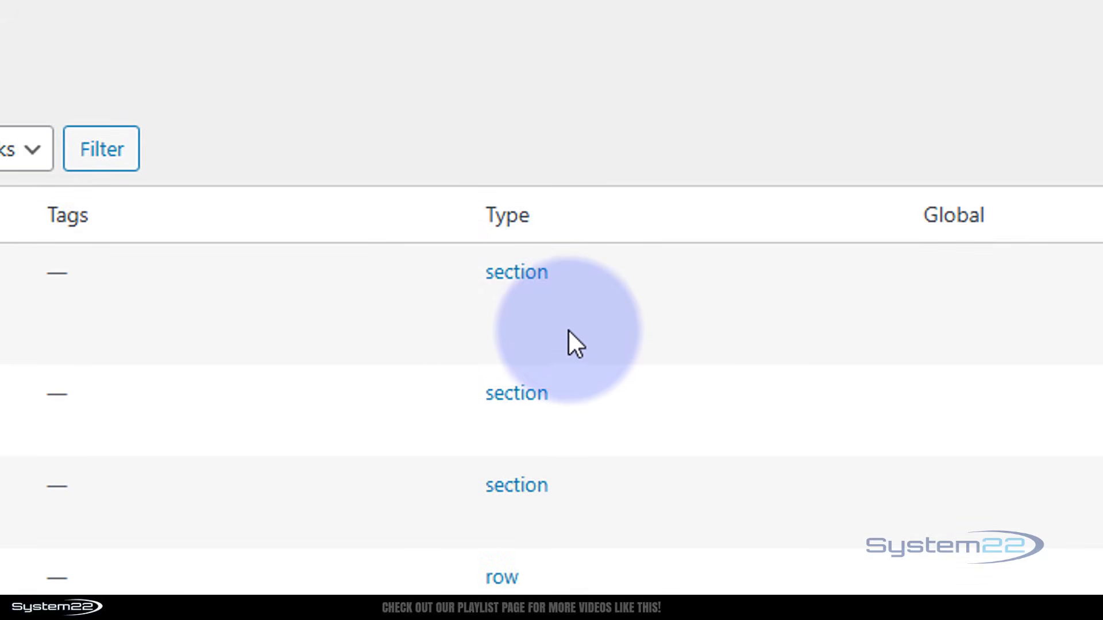
# Create a new WordPress page from the blend page's admin bar and title it "Blend 5"
pyautogui.click(357, 12)
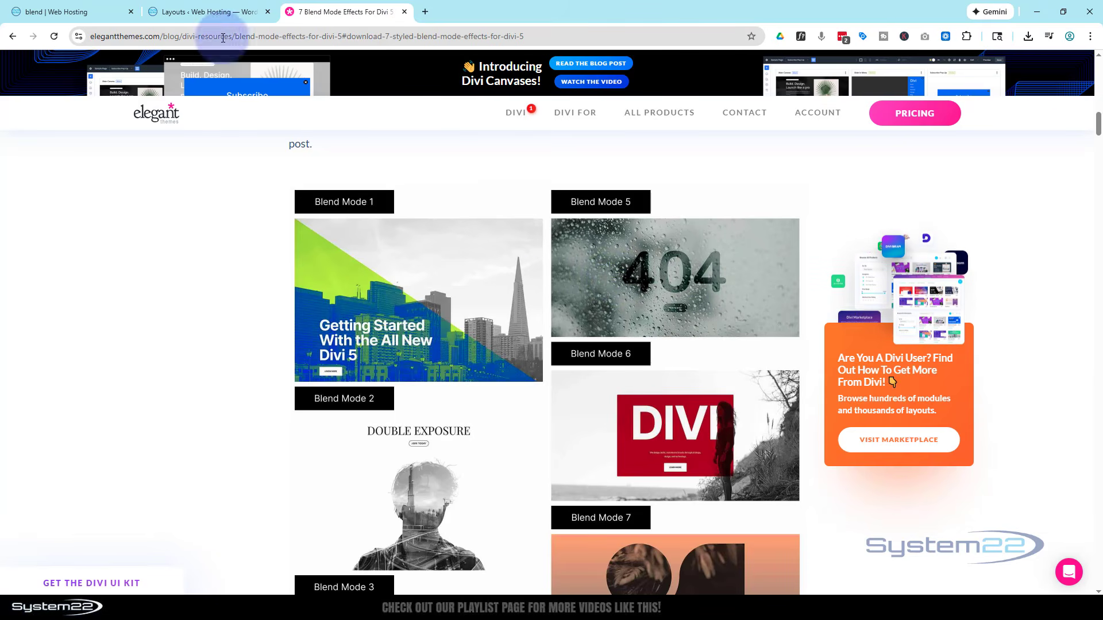
pyautogui.click(72, 11)
pyautogui.moveTo(133, 65)
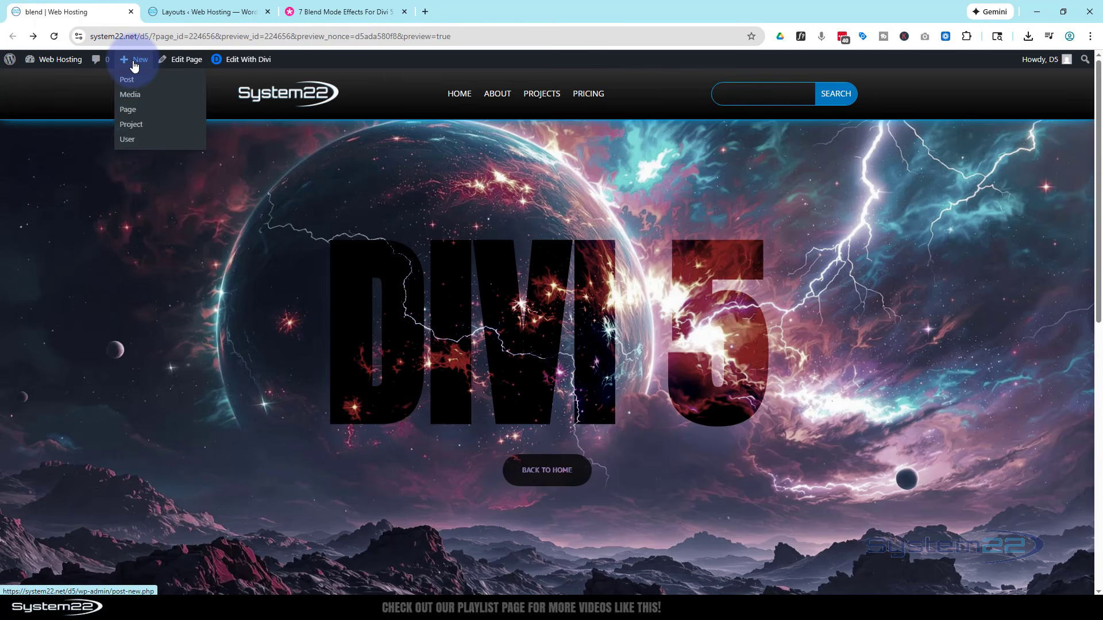
pyautogui.click(131, 114)
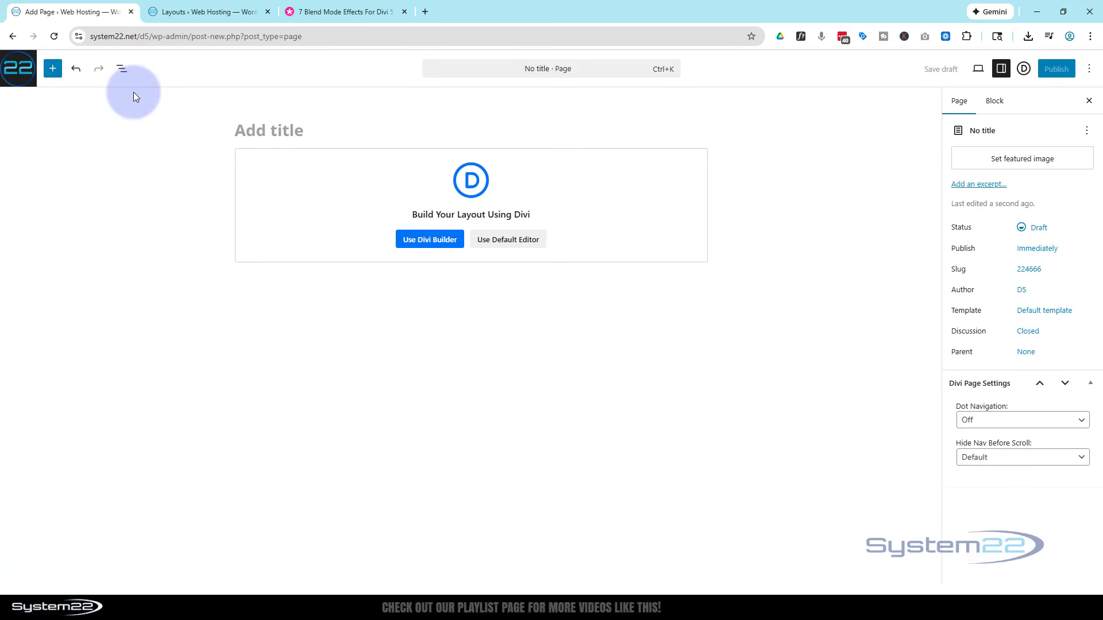
pyautogui.write('Blend 5')
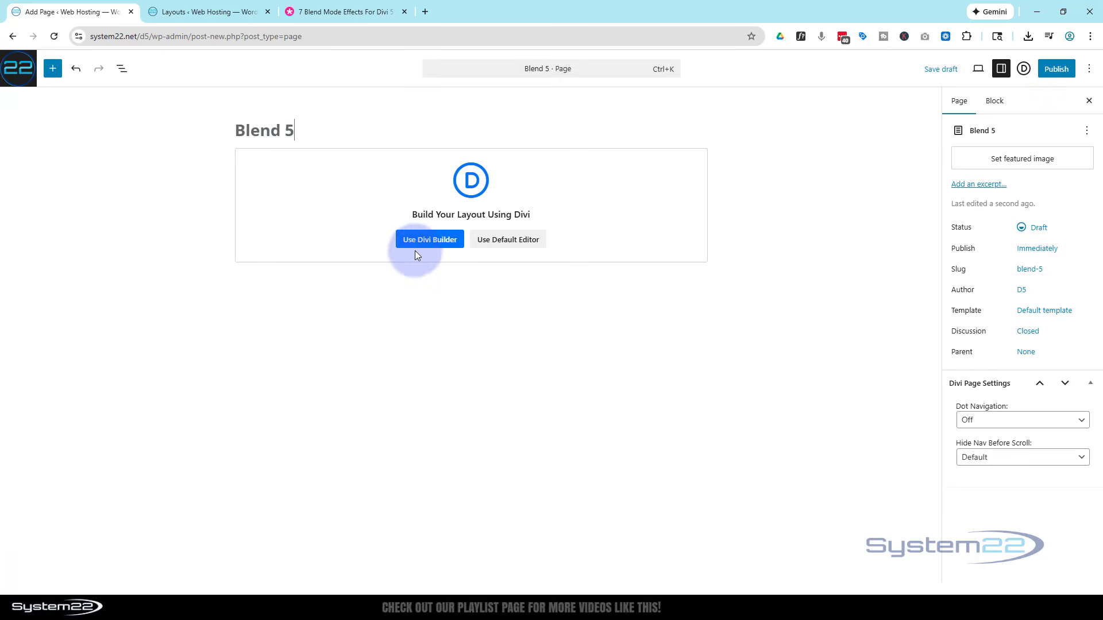
# Switch the page to the Divi Builder and start building it from scratch
pyautogui.click(418, 246)
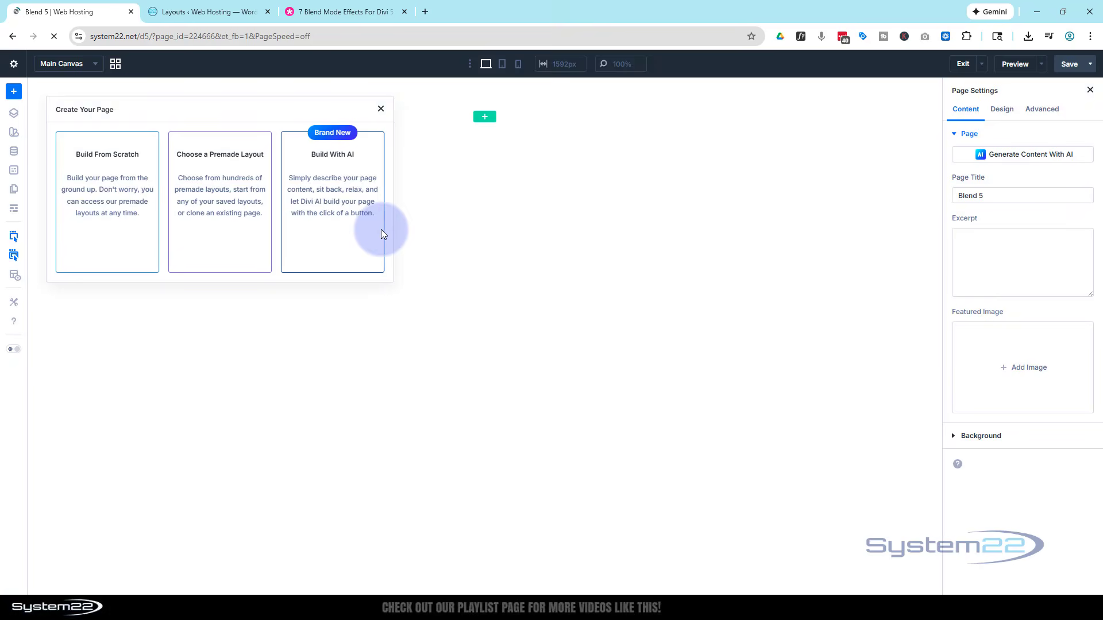
pyautogui.click(101, 211)
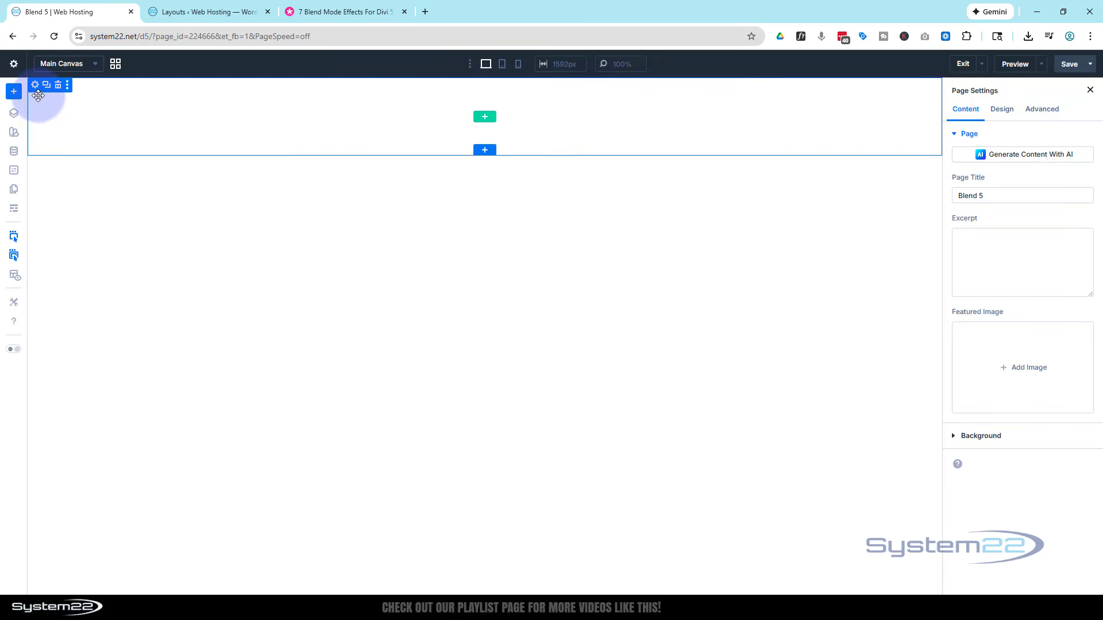
# Insert Styled - Blend Mode Effect Section 5 from the Divi Library and delete the empty section above it
pyautogui.click(486, 152)
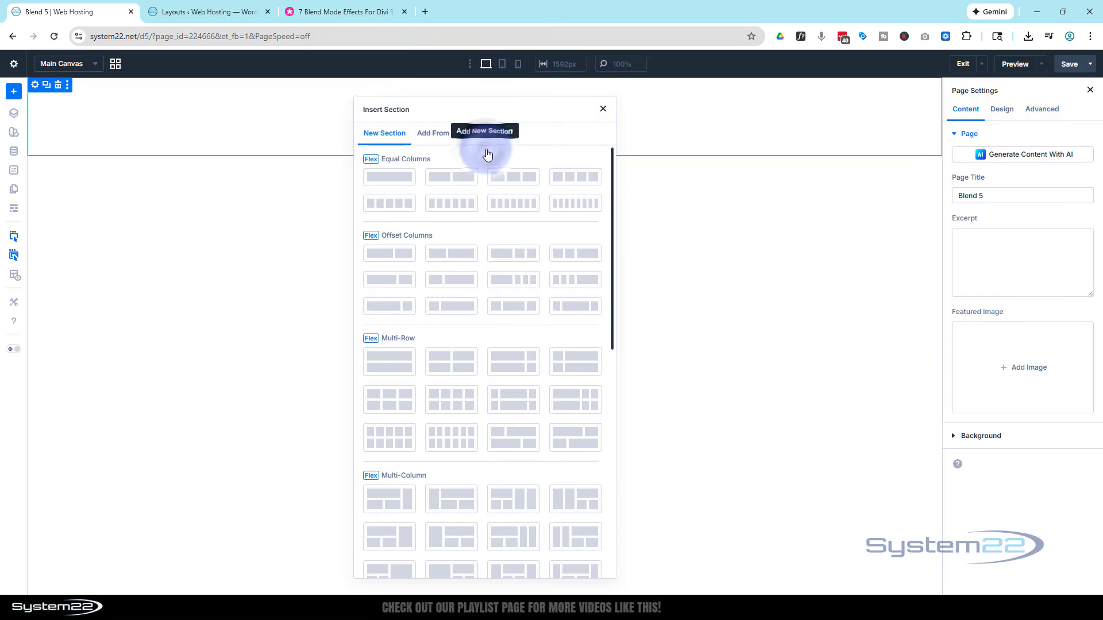
pyautogui.click(441, 136)
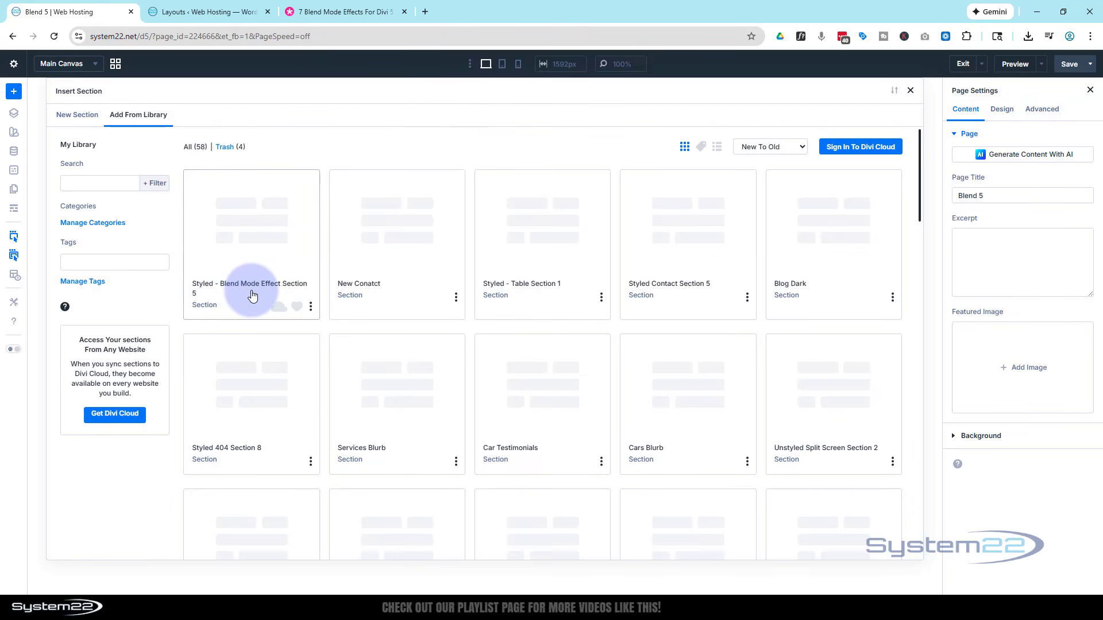
pyautogui.click(261, 260)
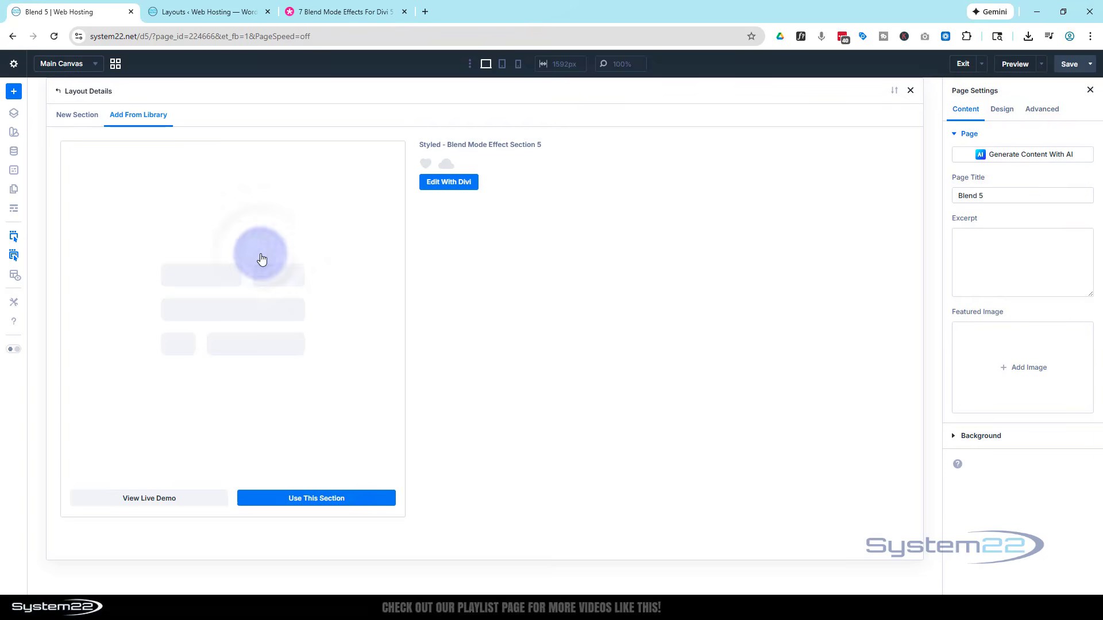
pyautogui.click(322, 499)
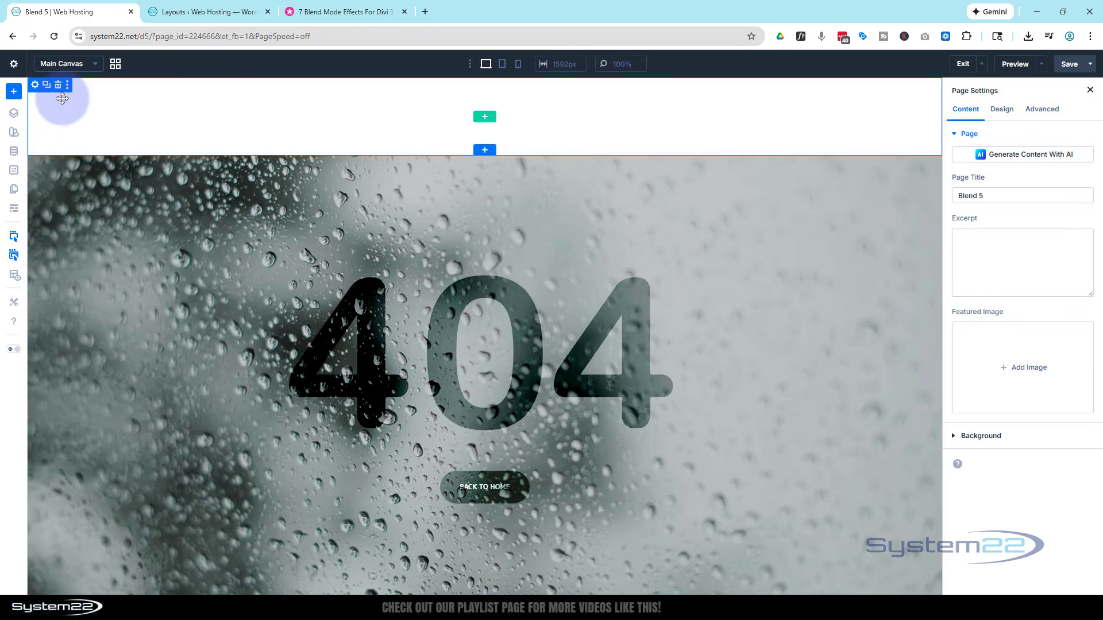
pyautogui.click(59, 86)
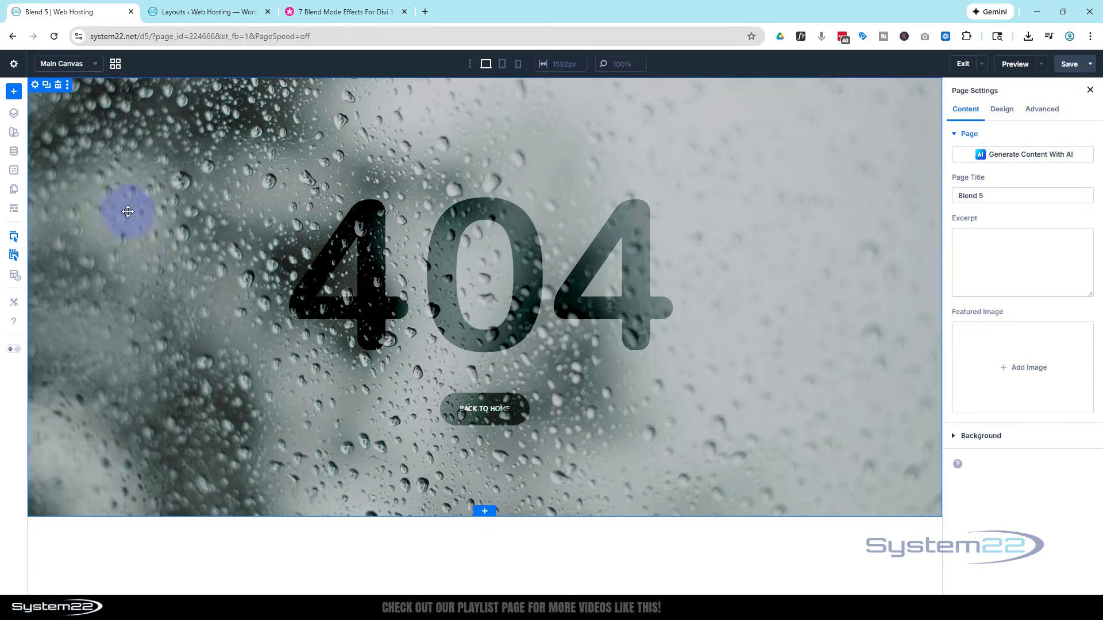
# Show the page's layer structure and expand the Blend Mode section's row and column down to their modules
pyautogui.click(14, 115)
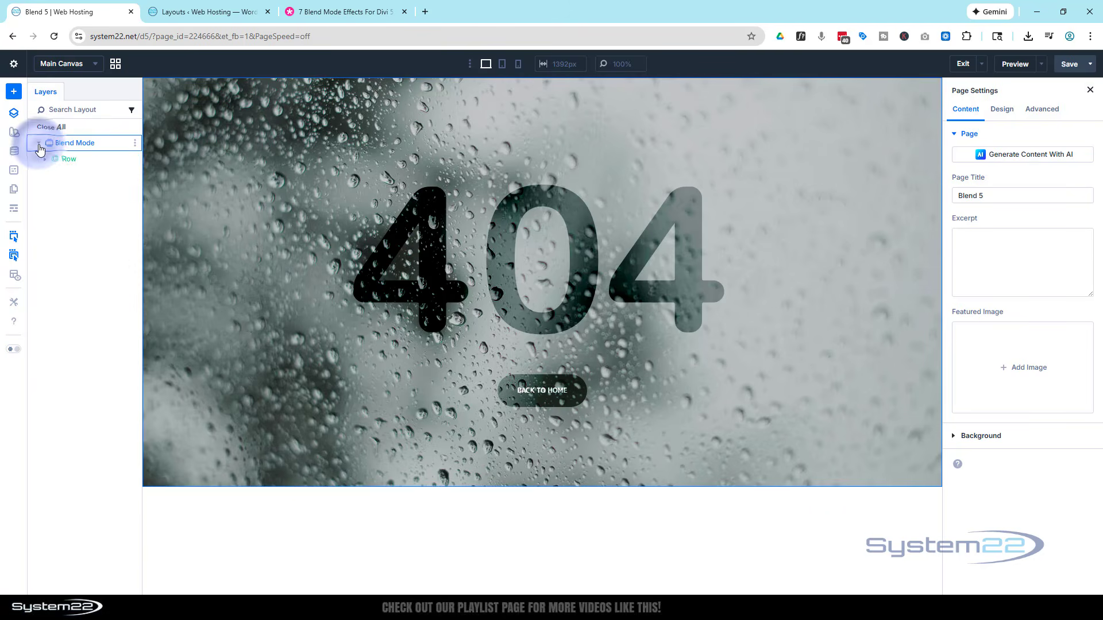
pyautogui.click(46, 162)
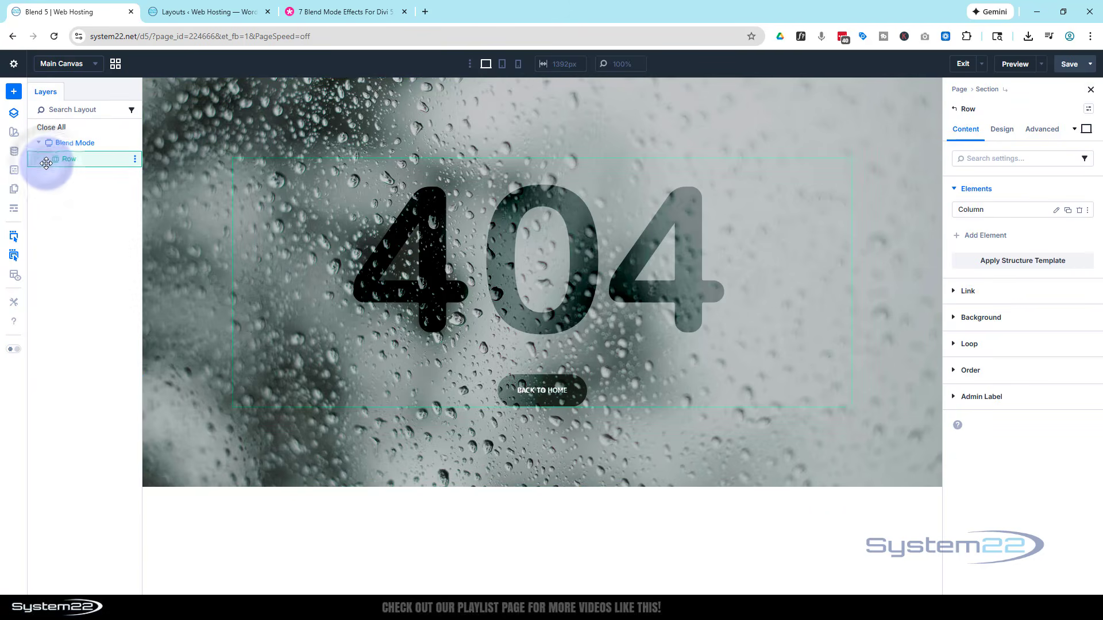
pyautogui.click(47, 161)
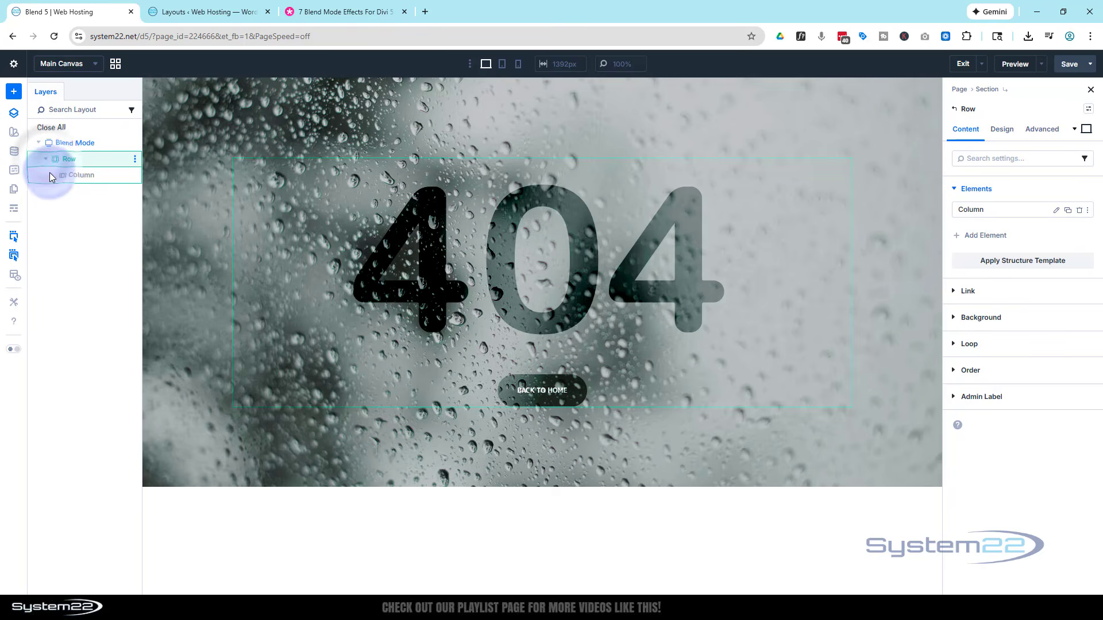
pyautogui.click(52, 174)
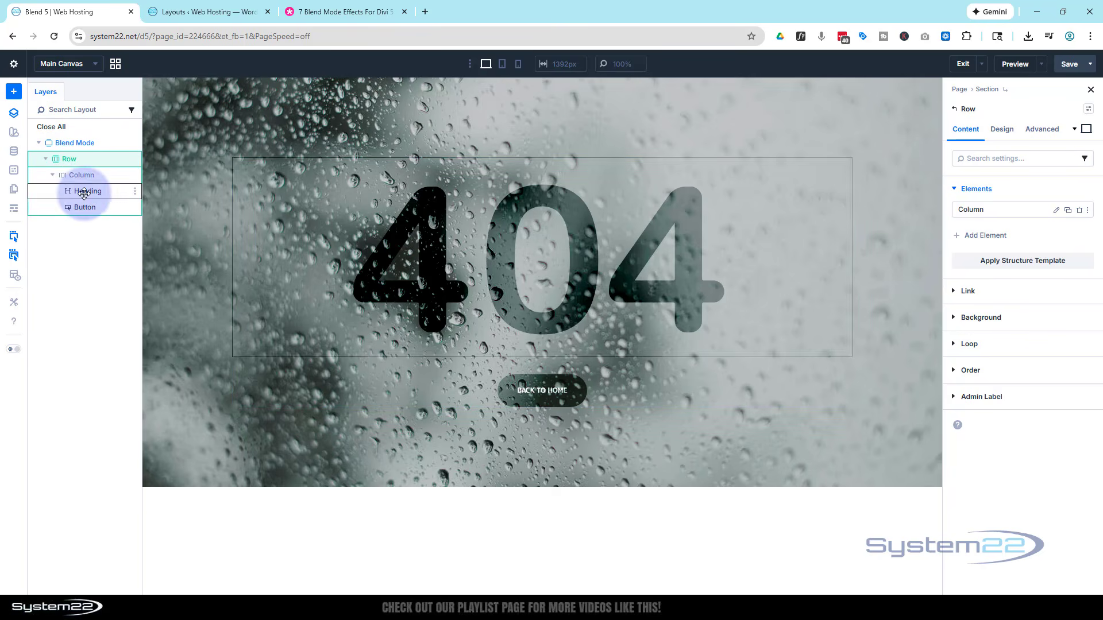
# Replace the text of the large 404 heading with "divi 5"
pyautogui.click(498, 263)
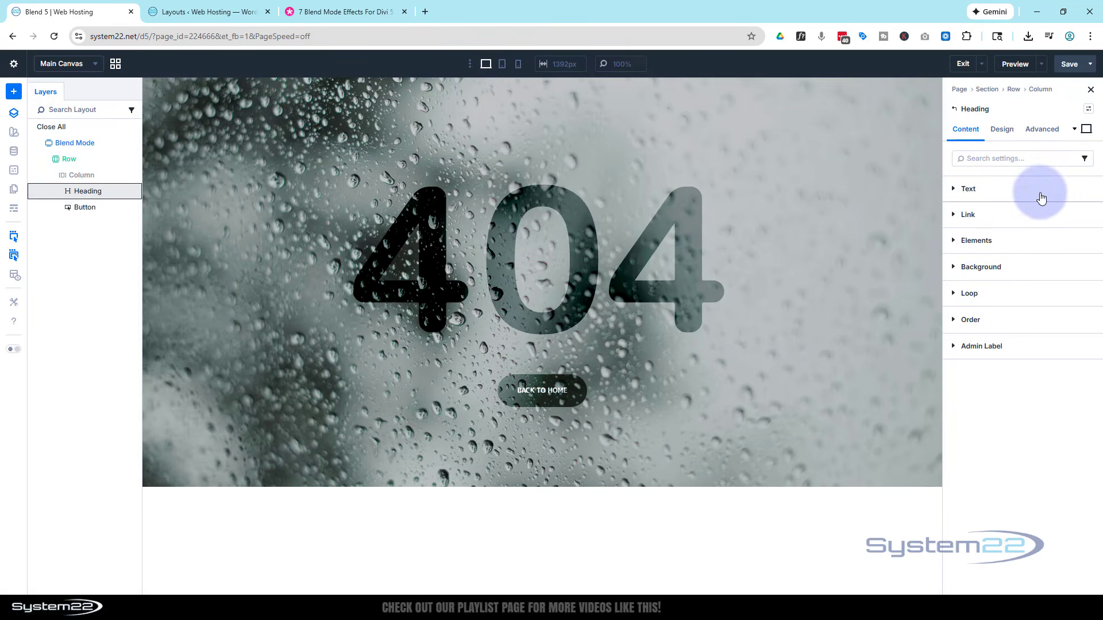
pyautogui.click(953, 190)
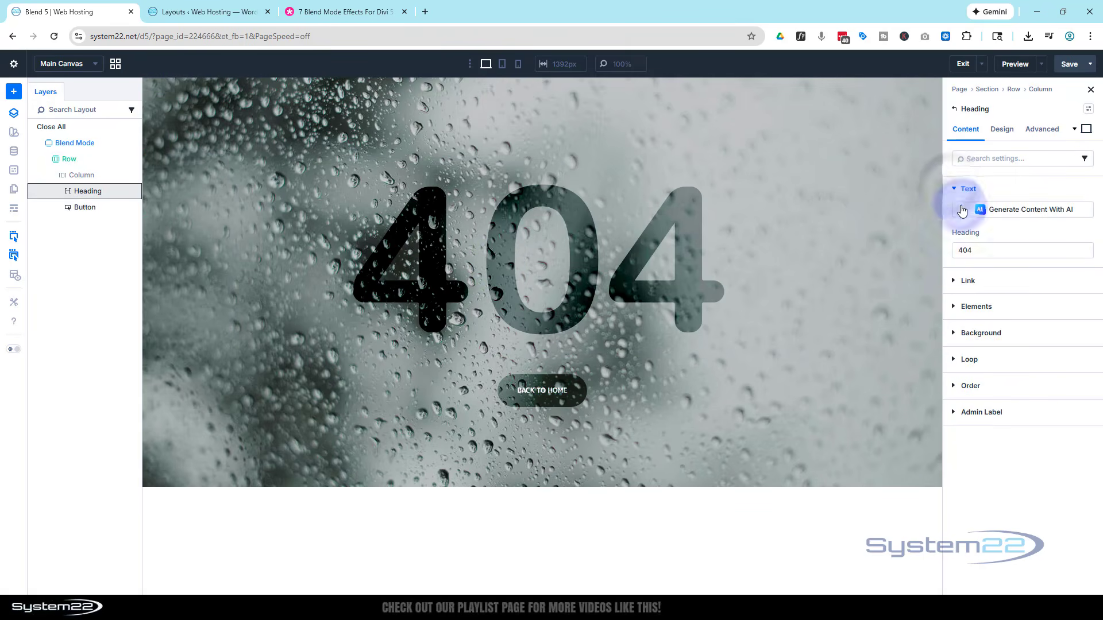
pyautogui.click(982, 250)
pyautogui.doubleClick(982, 250)
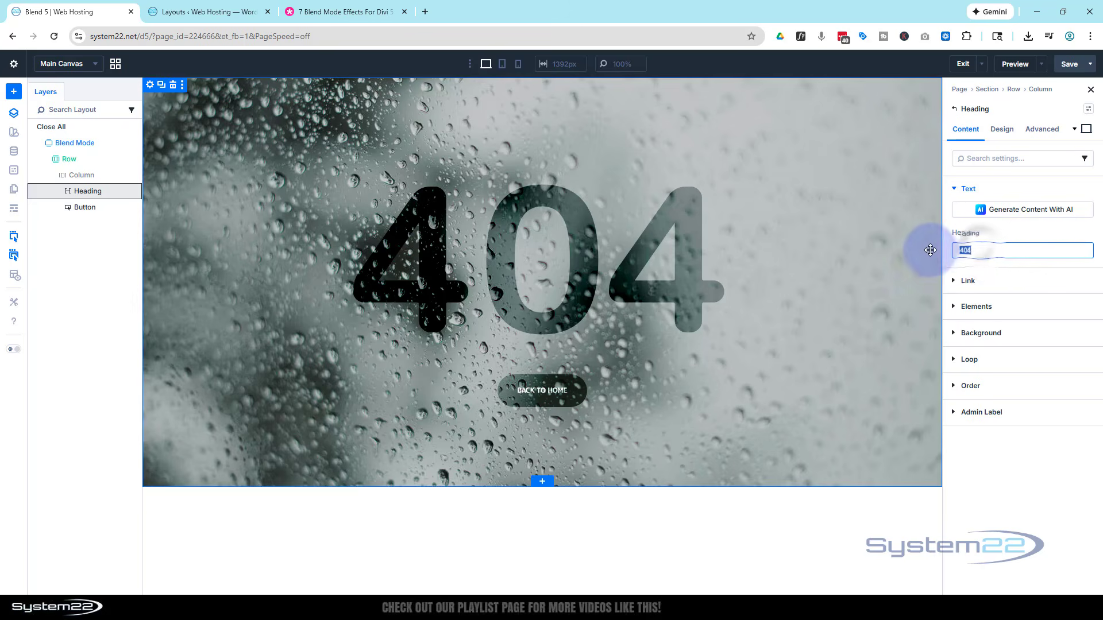
pyautogui.write('divi 5')
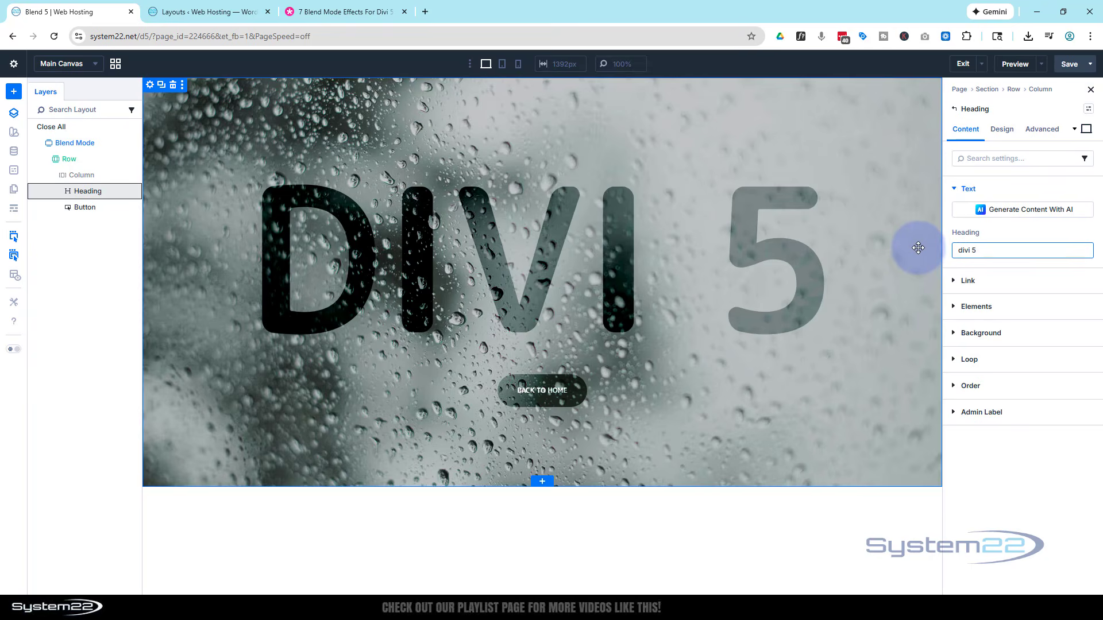
# Set the heading's font to Anton
pyautogui.click(1004, 131)
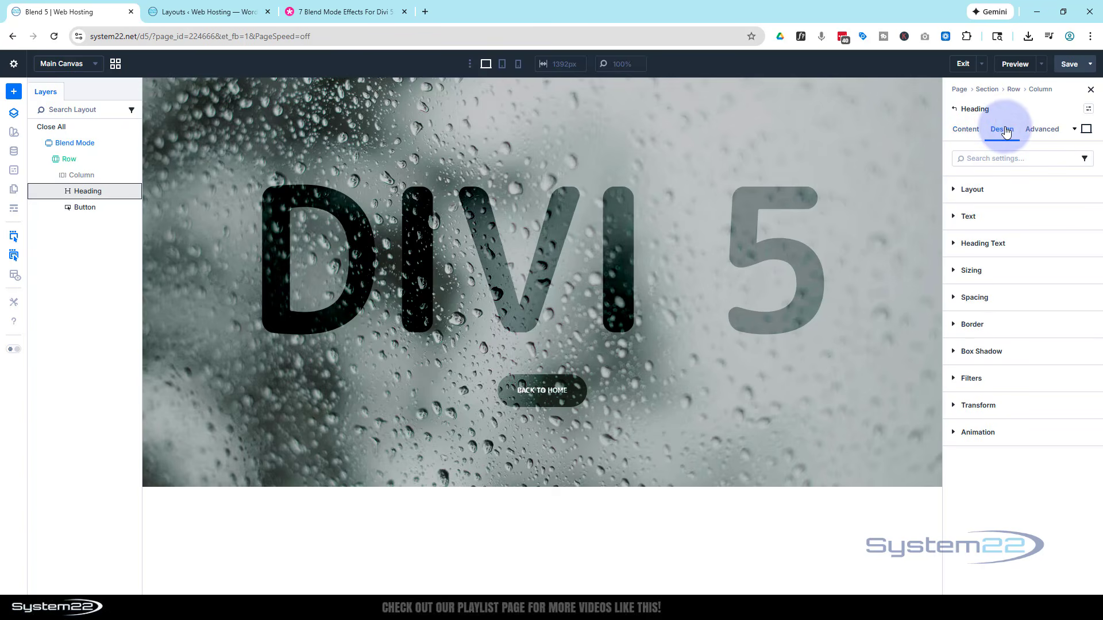
pyautogui.click(962, 252)
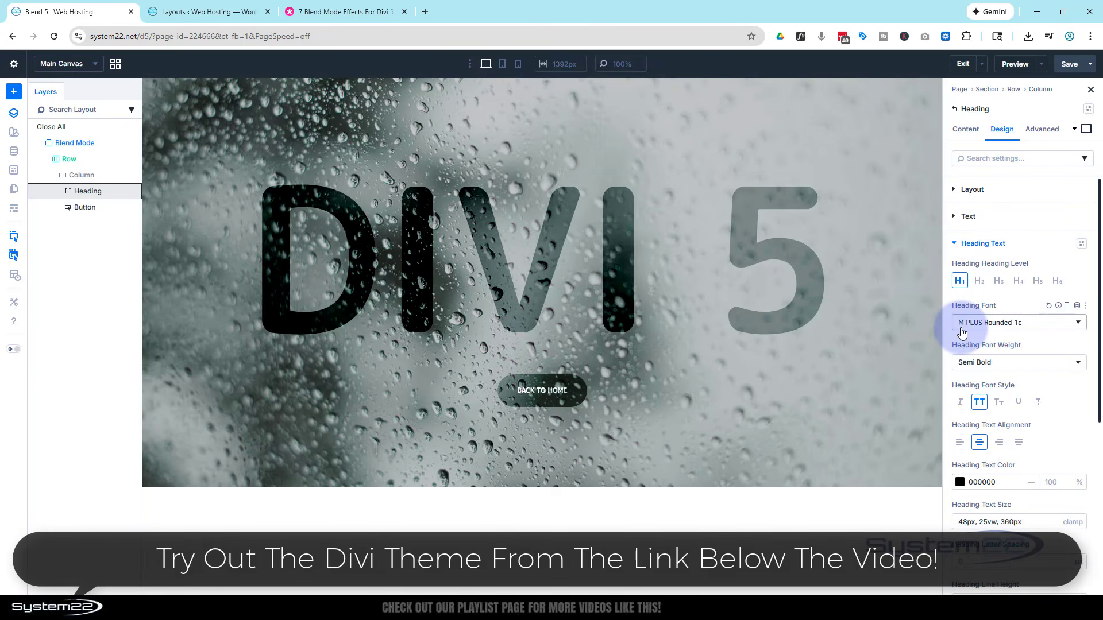
pyautogui.click(1036, 322)
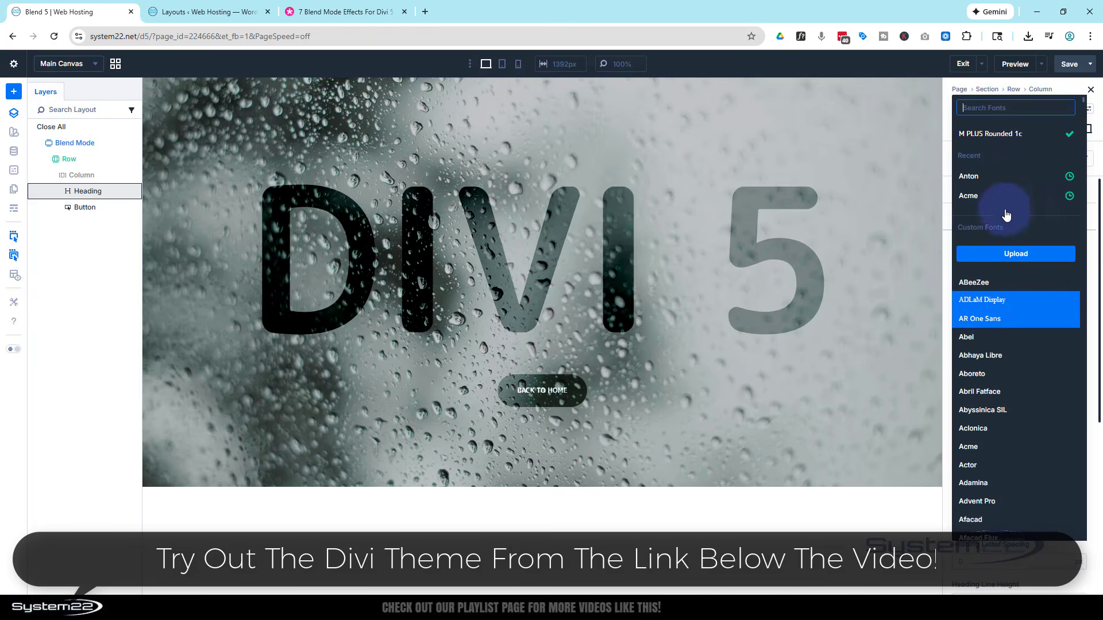
pyautogui.click(968, 178)
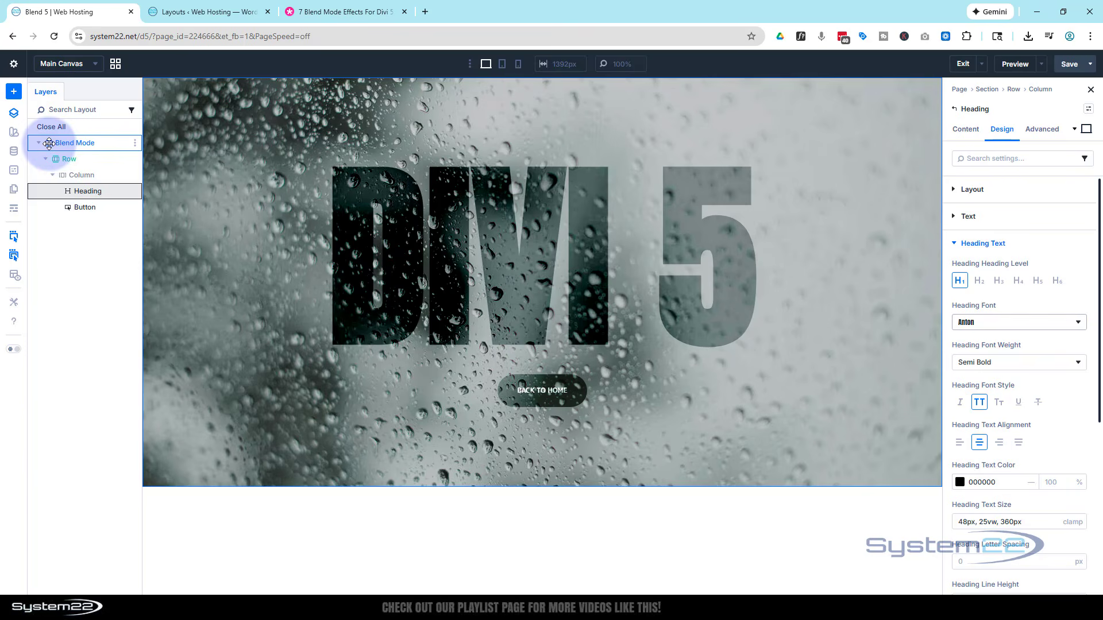
# Replace the Blend Mode section's background image with the colourful planet-and-lightning space picture from the media library
pyautogui.moveTo(164, 111)
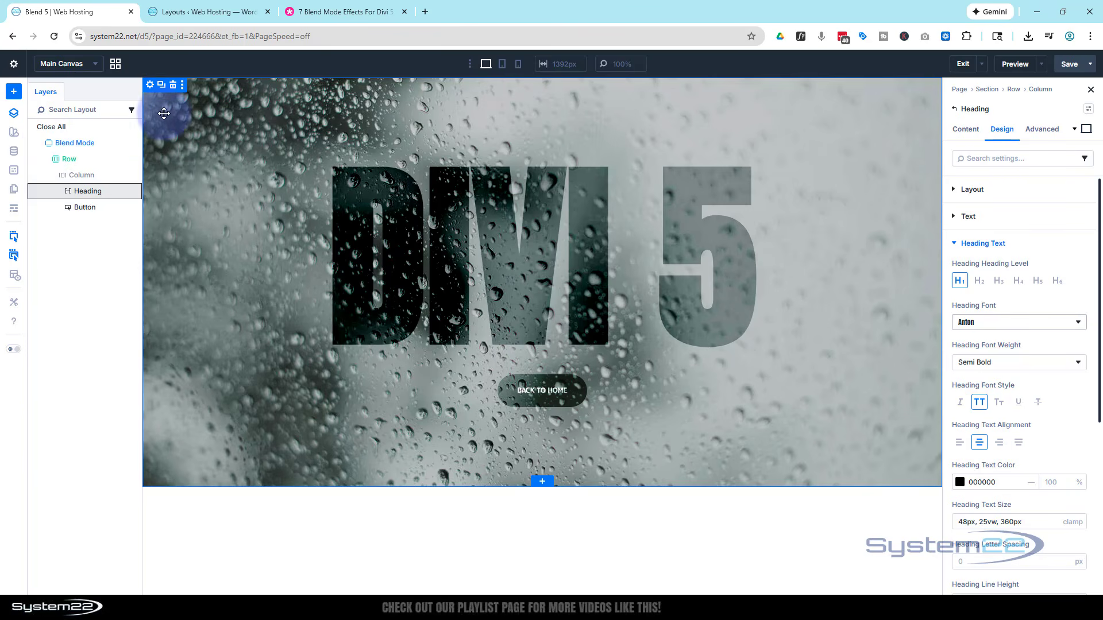
pyautogui.click(151, 88)
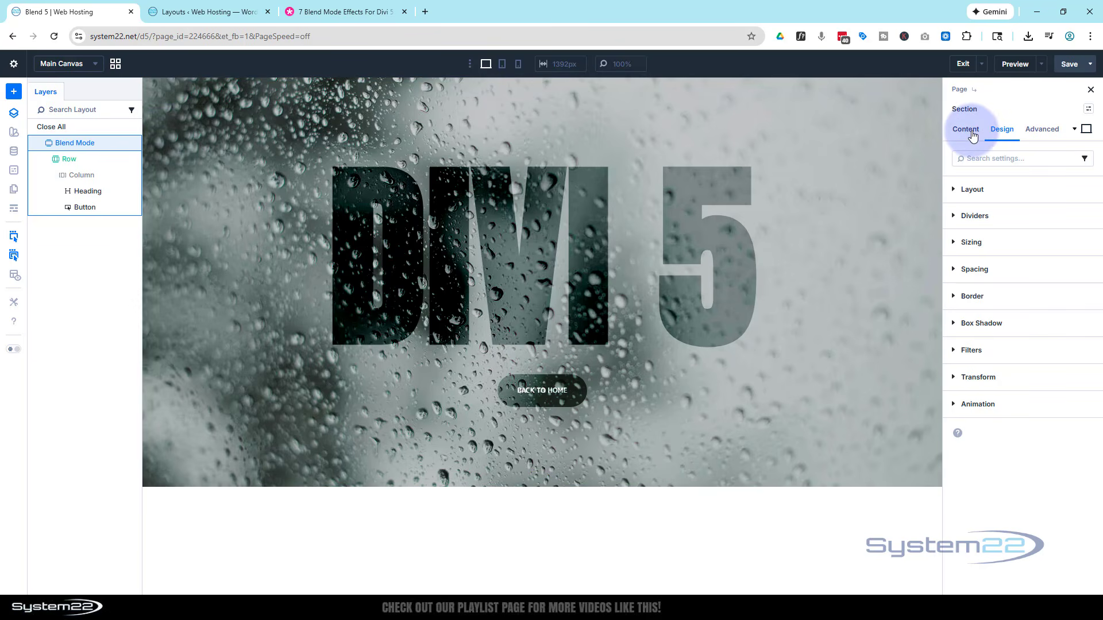
pyautogui.click(970, 134)
pyautogui.click(963, 244)
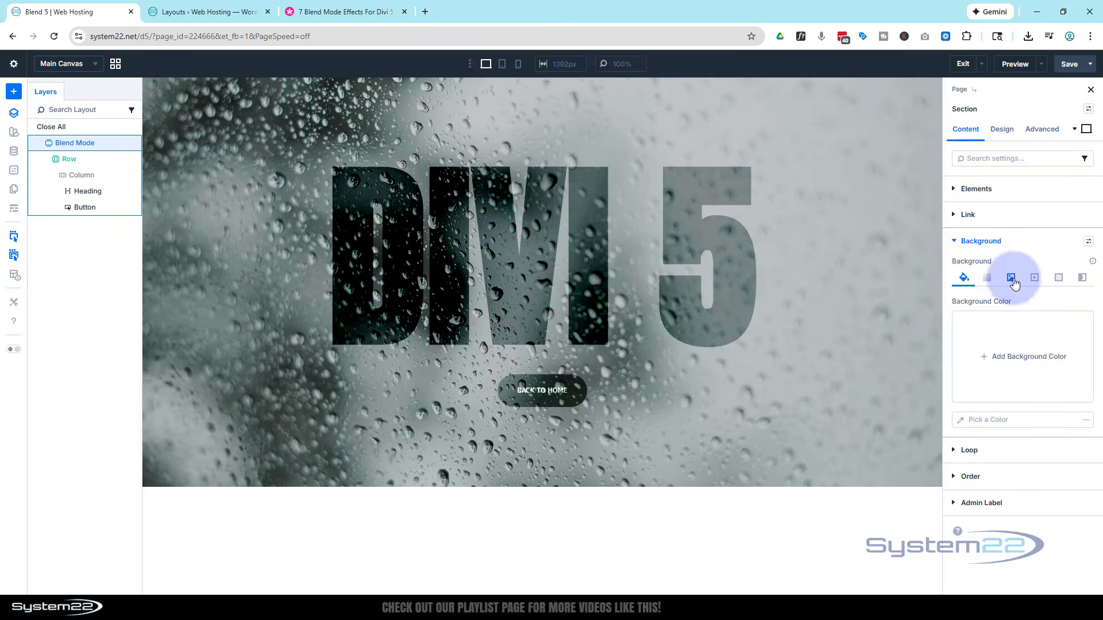
pyautogui.click(1011, 280)
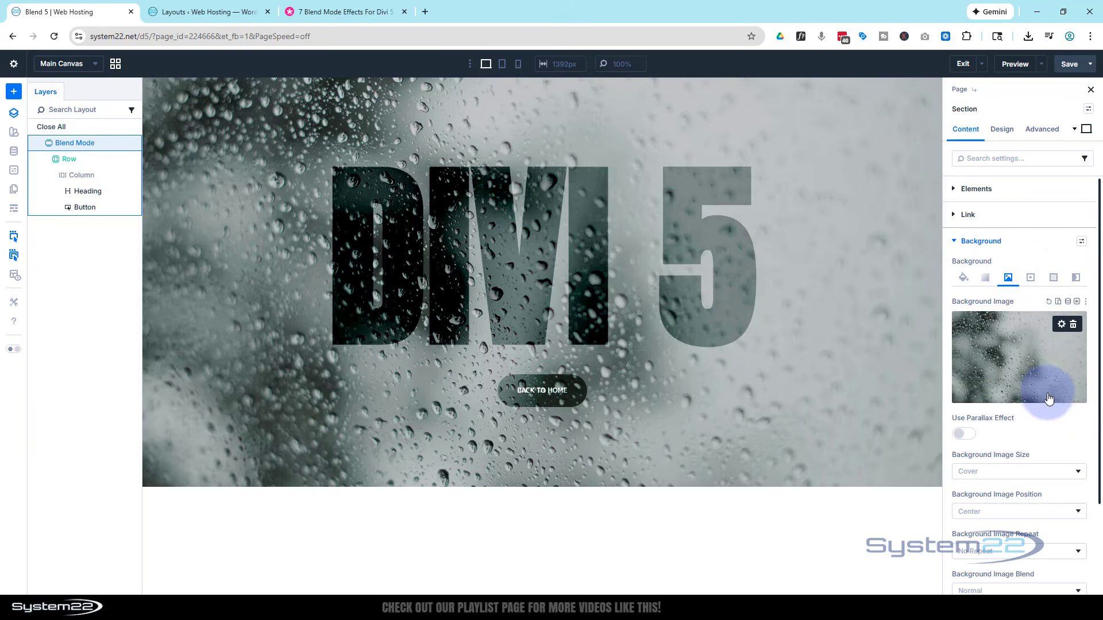
pyautogui.click(1029, 368)
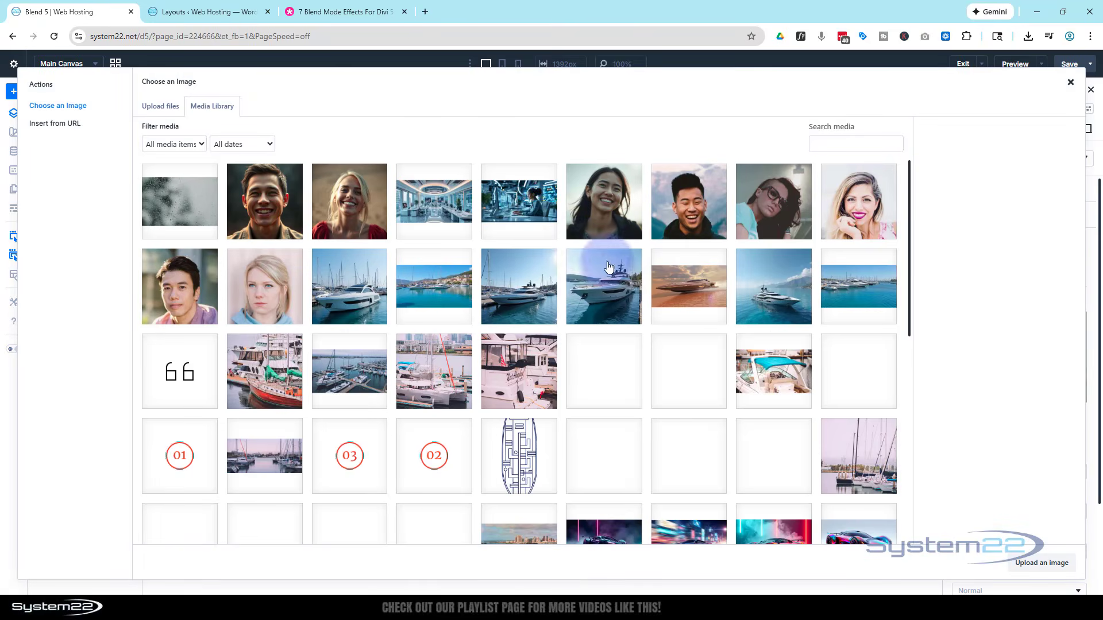
pyautogui.scroll(-6, 511, 260)
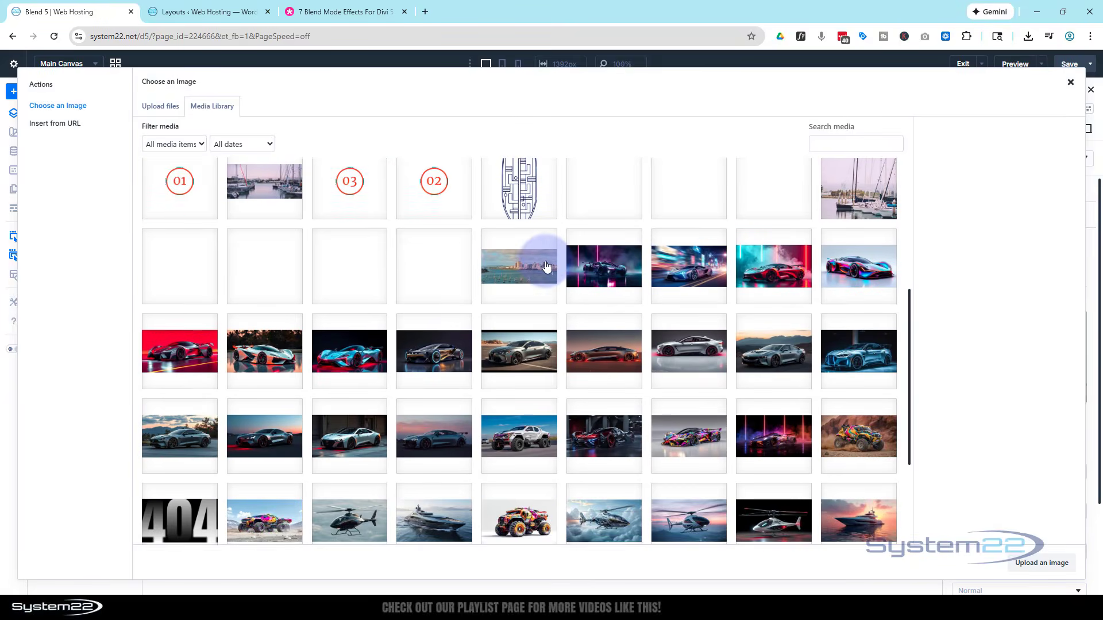
pyautogui.scroll(-2, 549, 266)
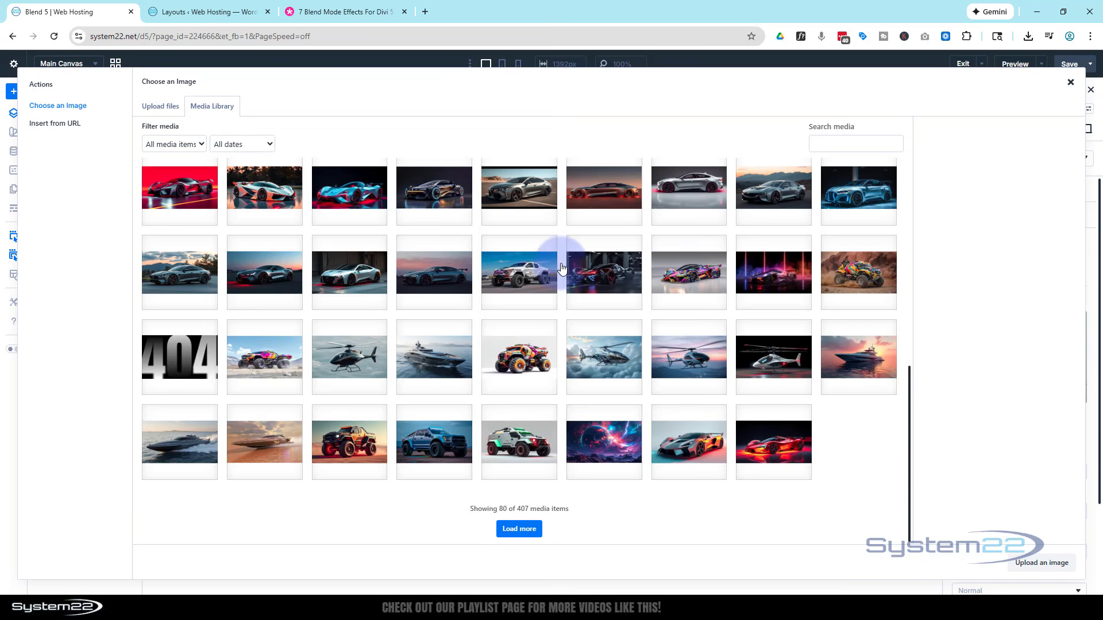
pyautogui.click(616, 422)
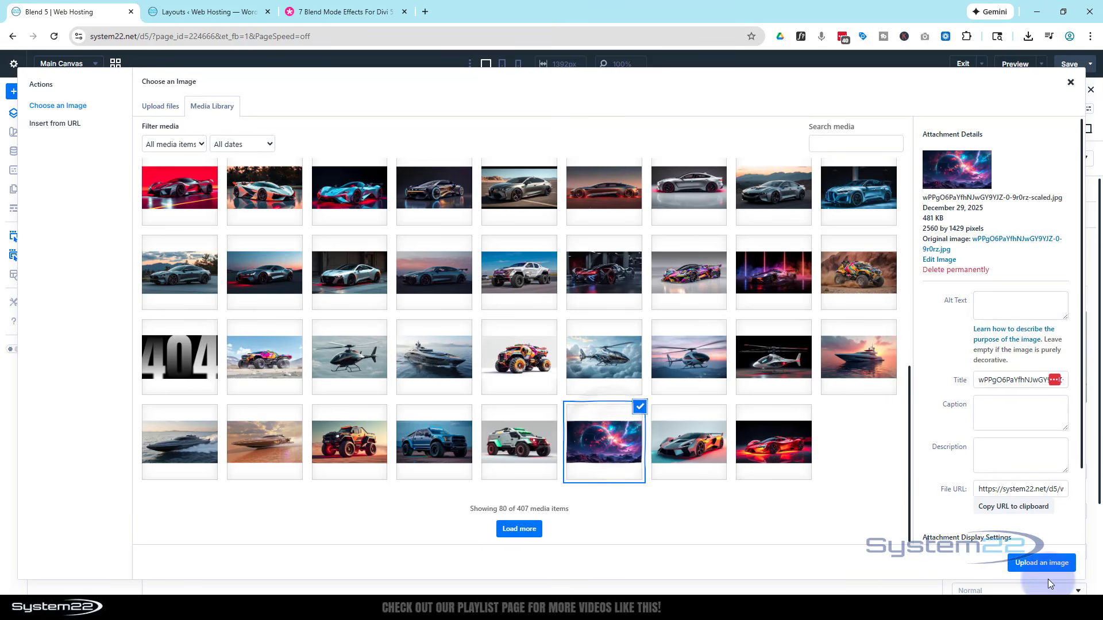
pyautogui.click(1046, 563)
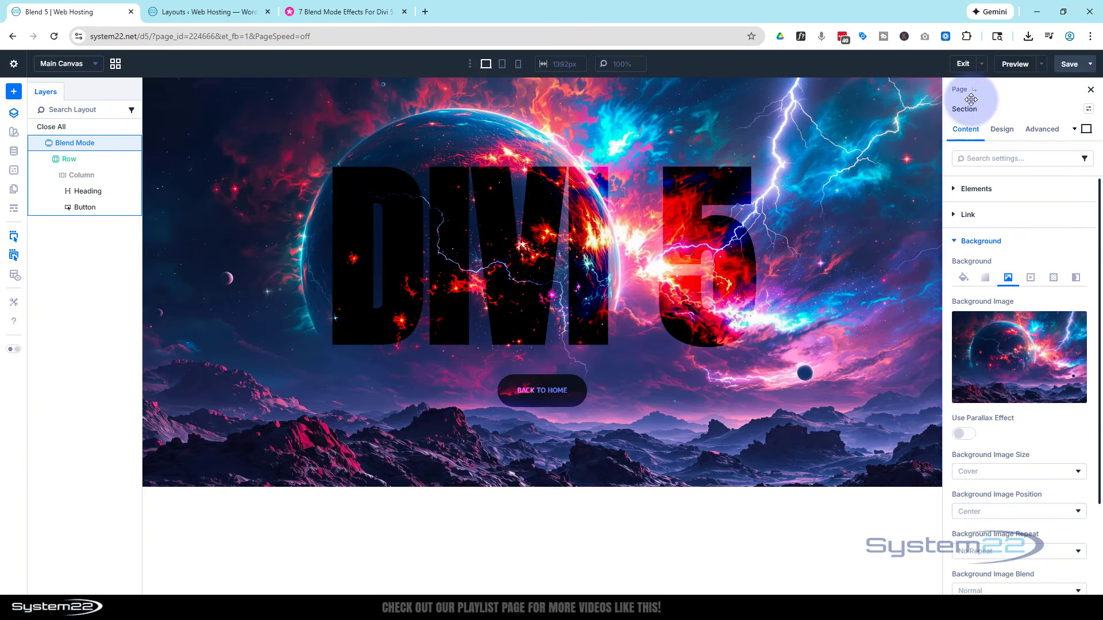
# Lower the Blend Mode section's Saturate filter to 39%
pyautogui.click(999, 134)
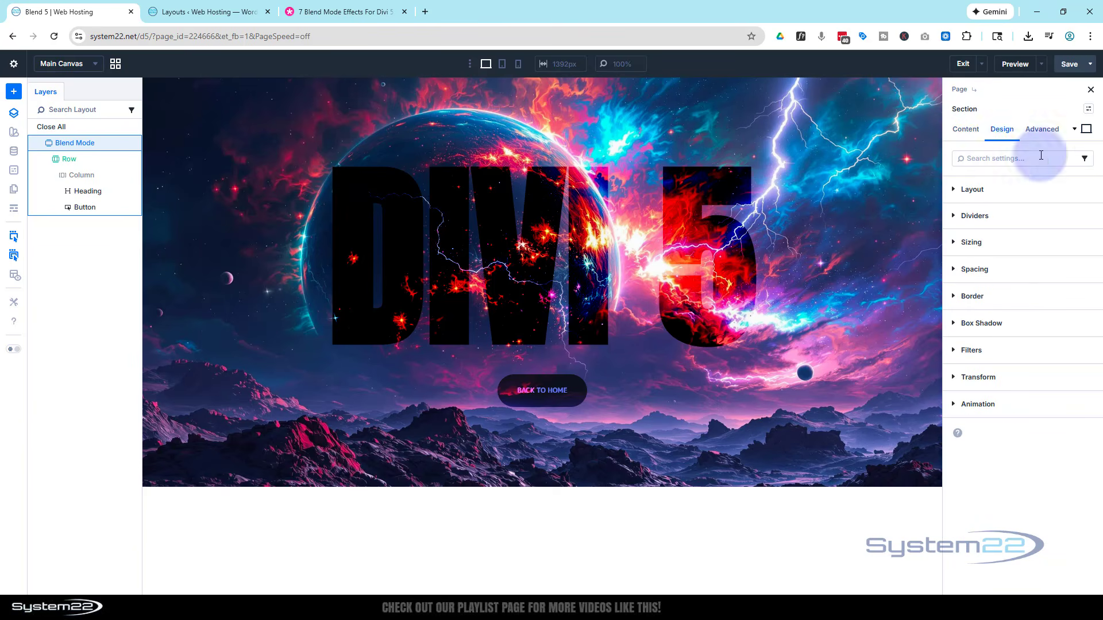
pyautogui.click(987, 357)
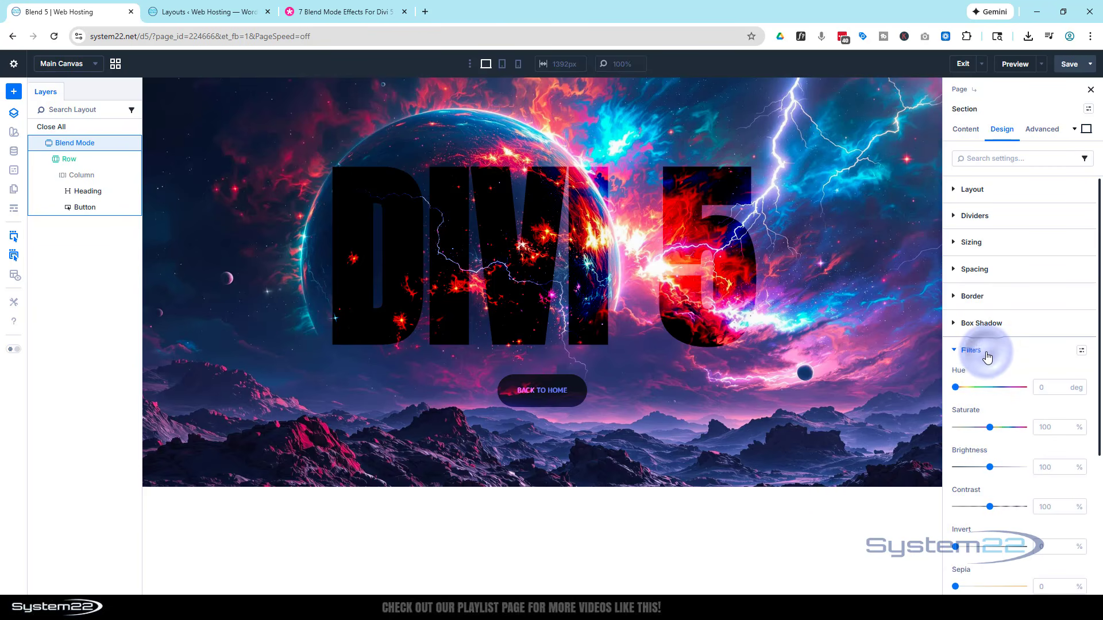
pyautogui.scroll(-2, 1005, 353)
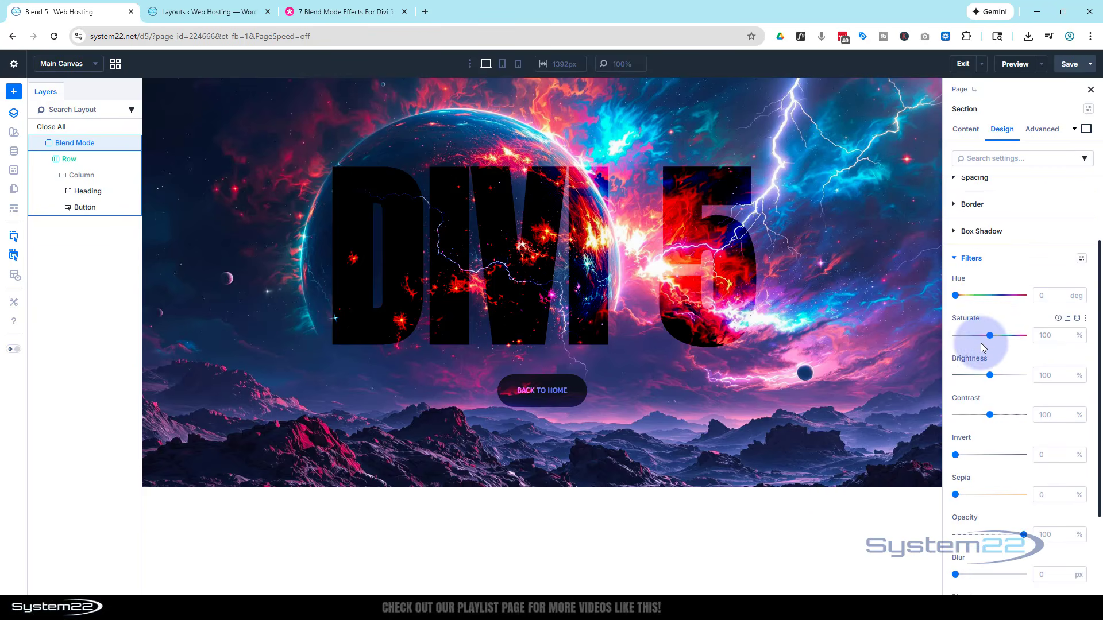
pyautogui.moveTo(989, 335)
pyautogui.mouseDown()
pyautogui.moveTo(928, 337)
pyautogui.moveTo(968, 334)
pyautogui.mouseUp()
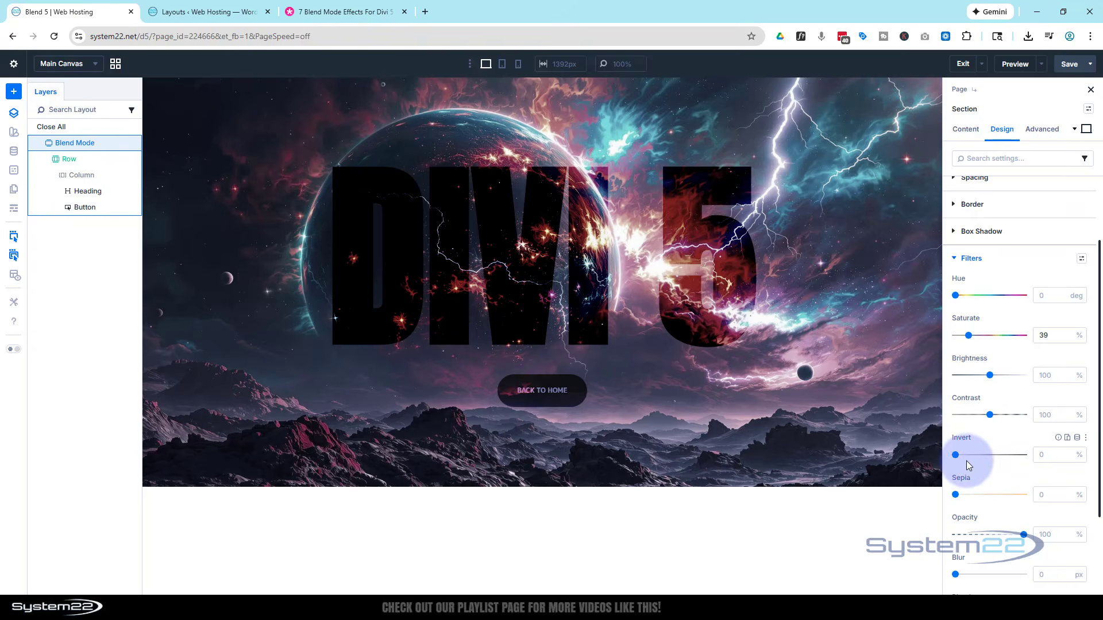
# Try out the section's Invert and Opacity filters and return both to their defaults
pyautogui.moveTo(955, 455)
pyautogui.mouseDown()
pyautogui.moveTo(1037, 454)
pyautogui.moveTo(949, 467)
pyautogui.mouseUp()
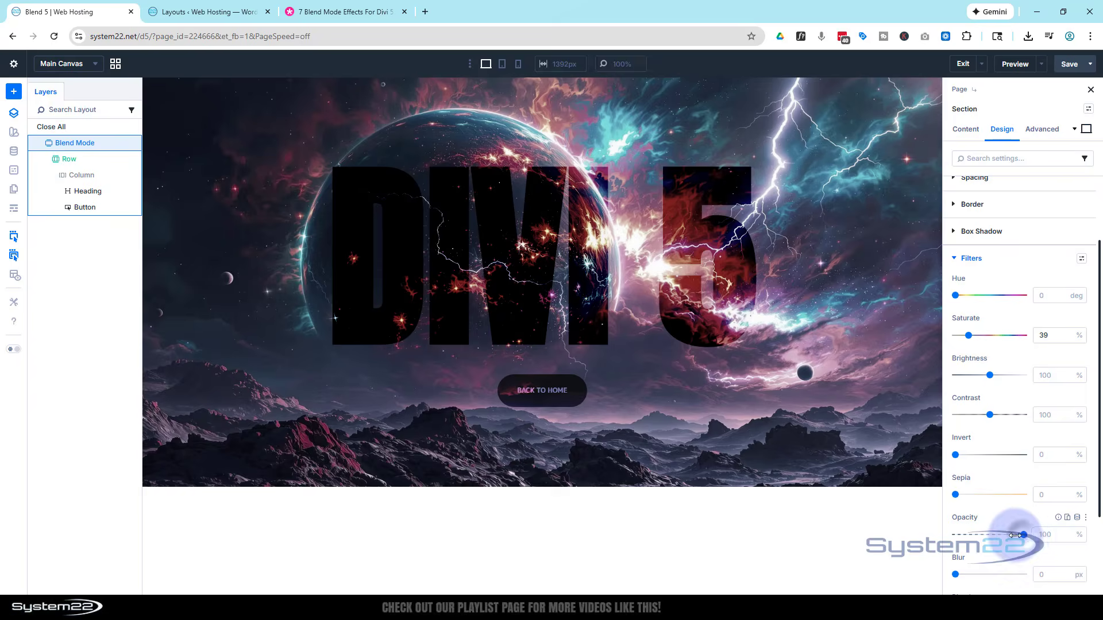
pyautogui.moveTo(1015, 536)
pyautogui.mouseDown()
pyautogui.moveTo(989, 536)
pyautogui.moveTo(1034, 534)
pyautogui.mouseUp()
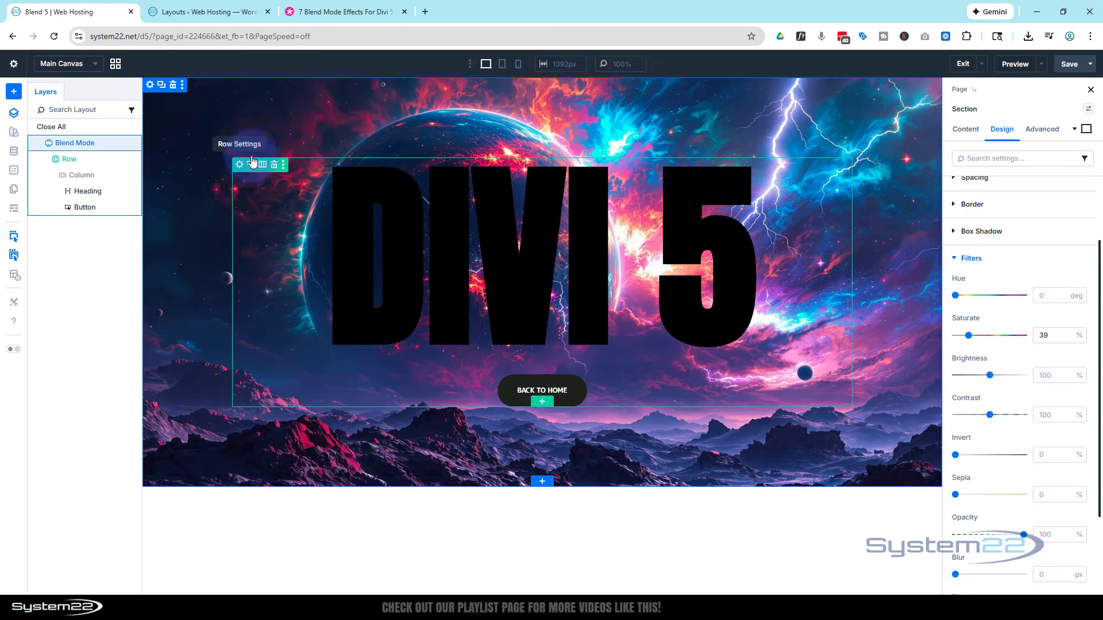
# Try the Soft Light, Hard Light and Darken blend modes on the row, then return its blend mode to Overlay
pyautogui.click(63, 159)
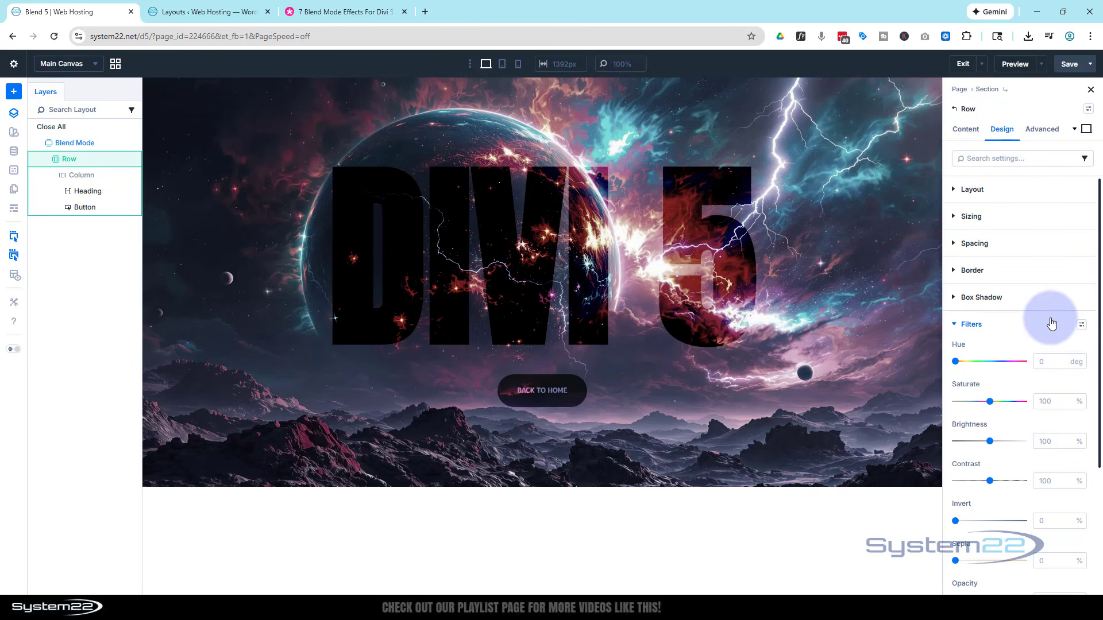
pyautogui.scroll(-3, 1063, 322)
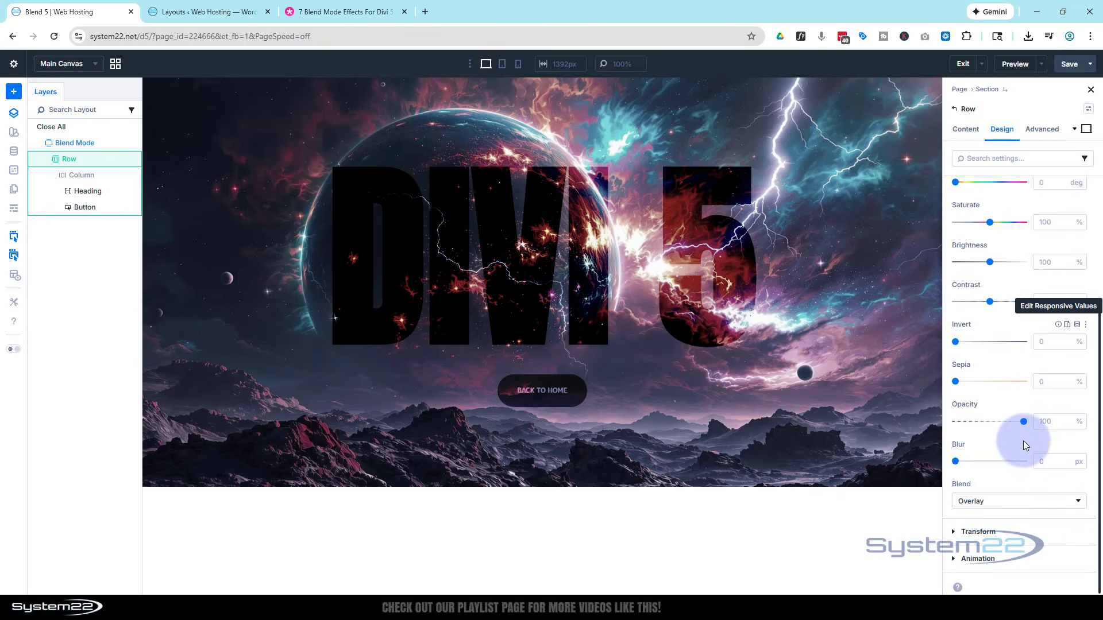
pyautogui.click(965, 533)
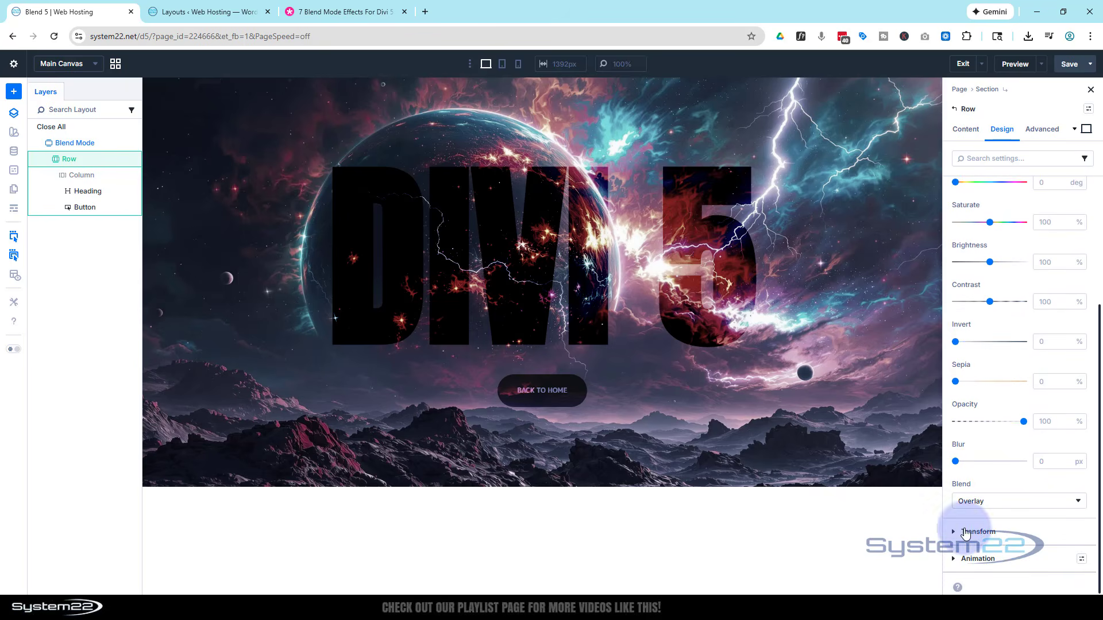
pyautogui.click(1018, 508)
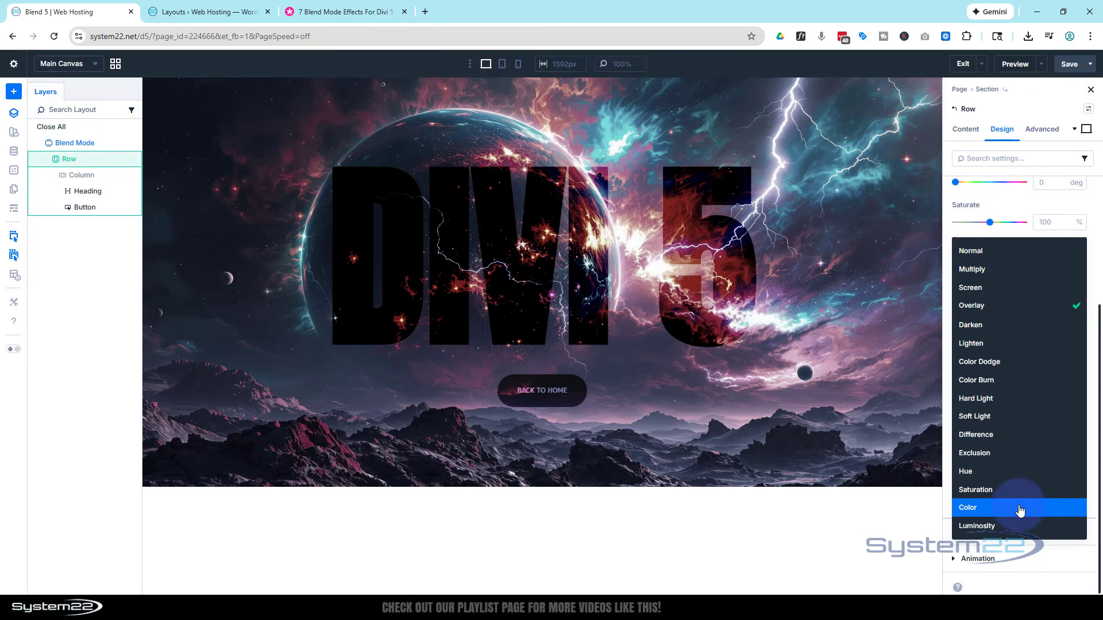
pyautogui.click(1004, 416)
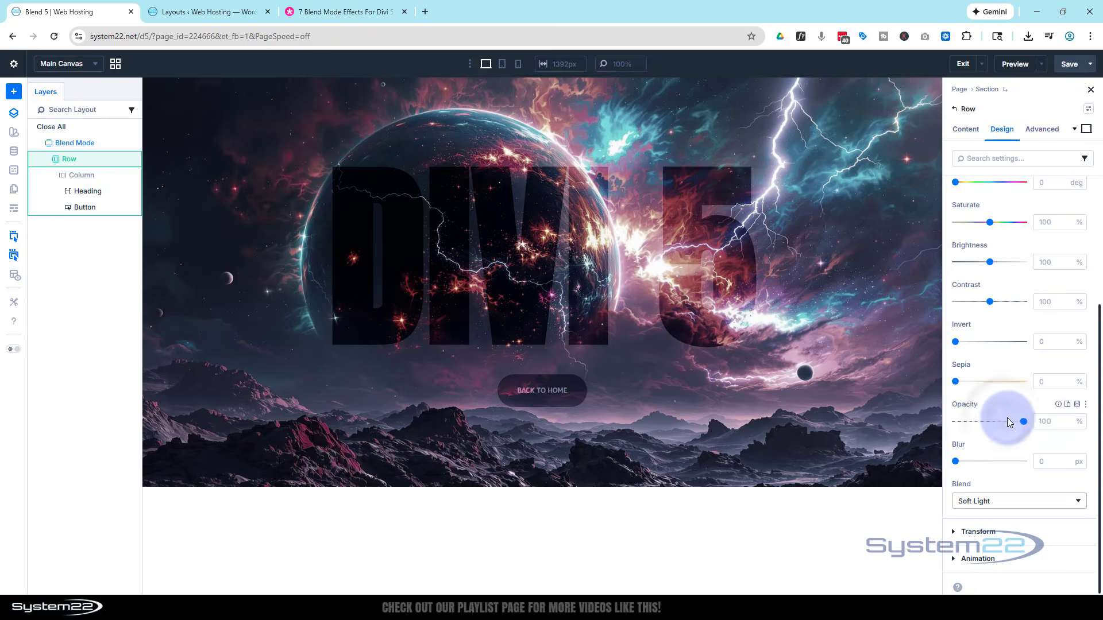
pyautogui.click(1018, 501)
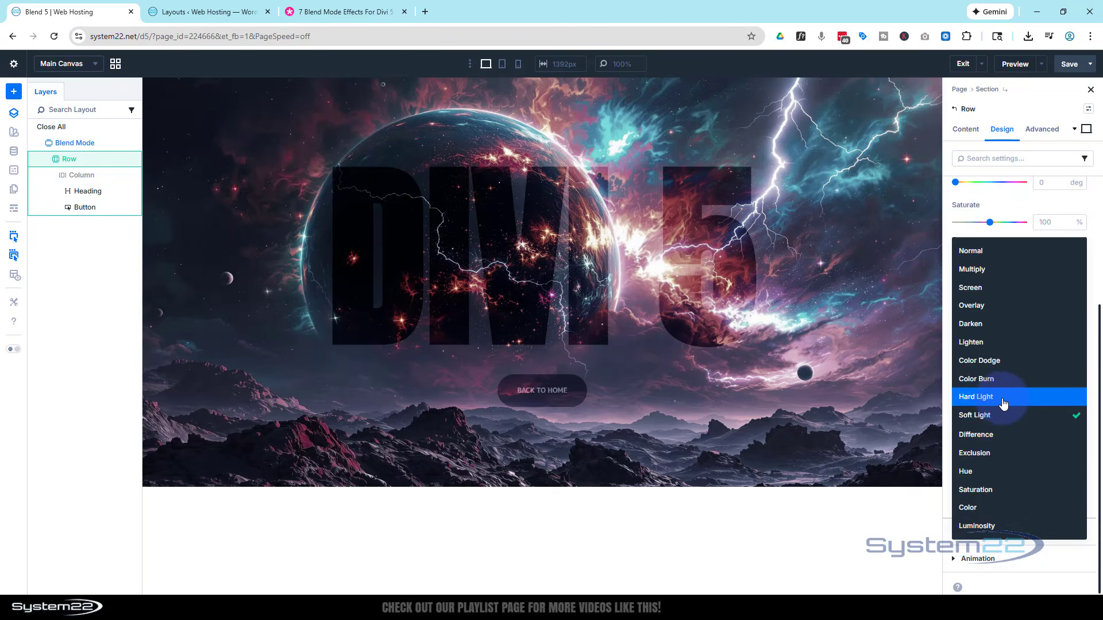
pyautogui.click(1002, 402)
pyautogui.click(1021, 505)
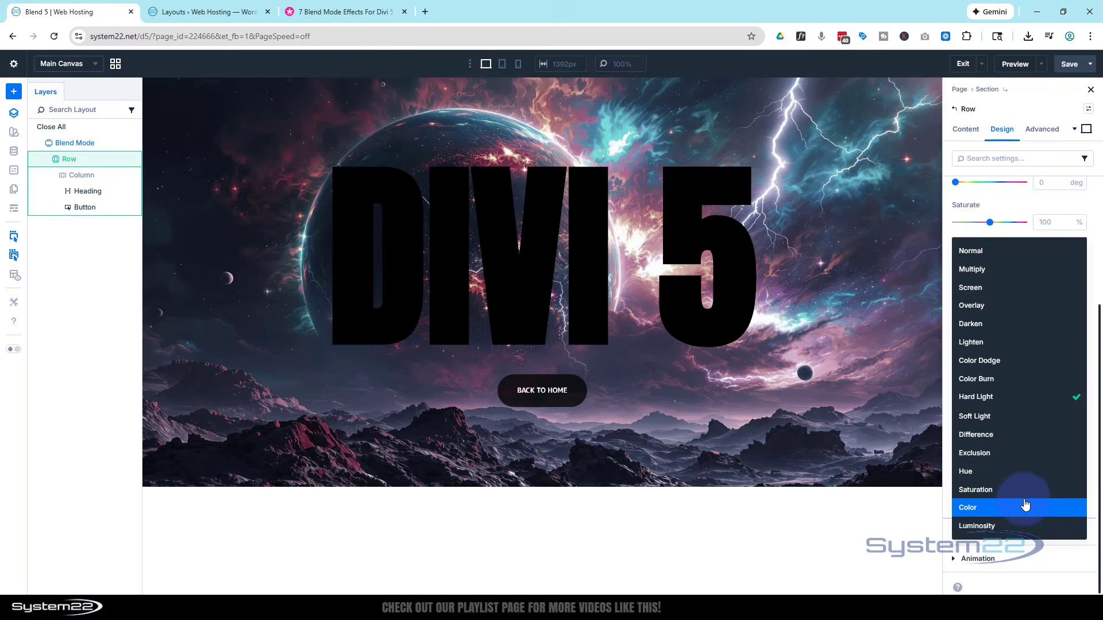
pyautogui.click(1025, 504)
pyautogui.click(1022, 500)
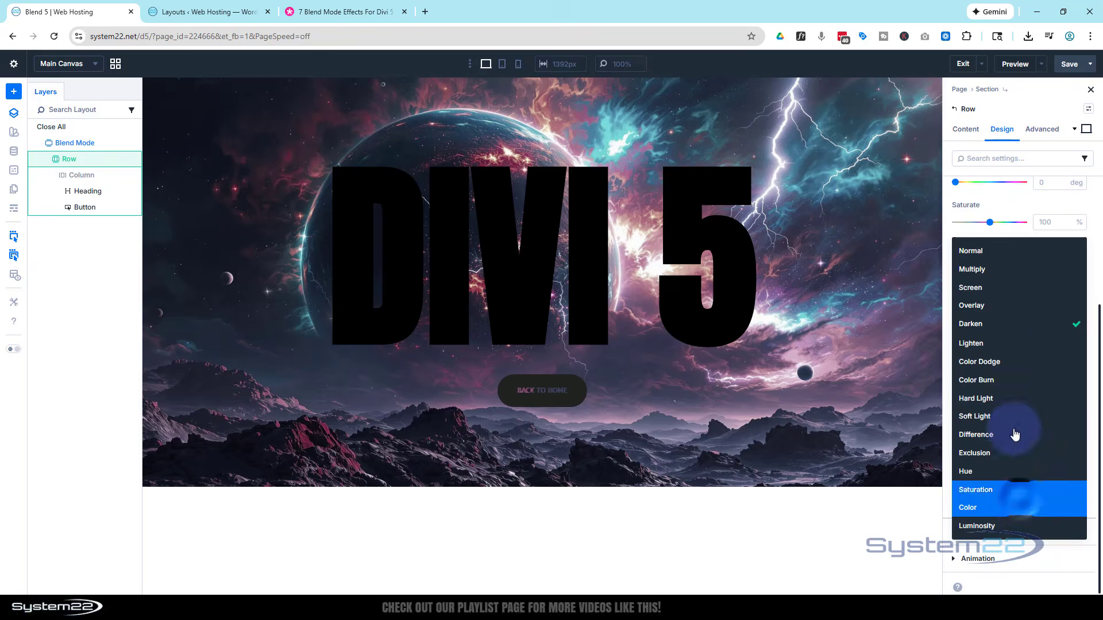
pyautogui.click(976, 313)
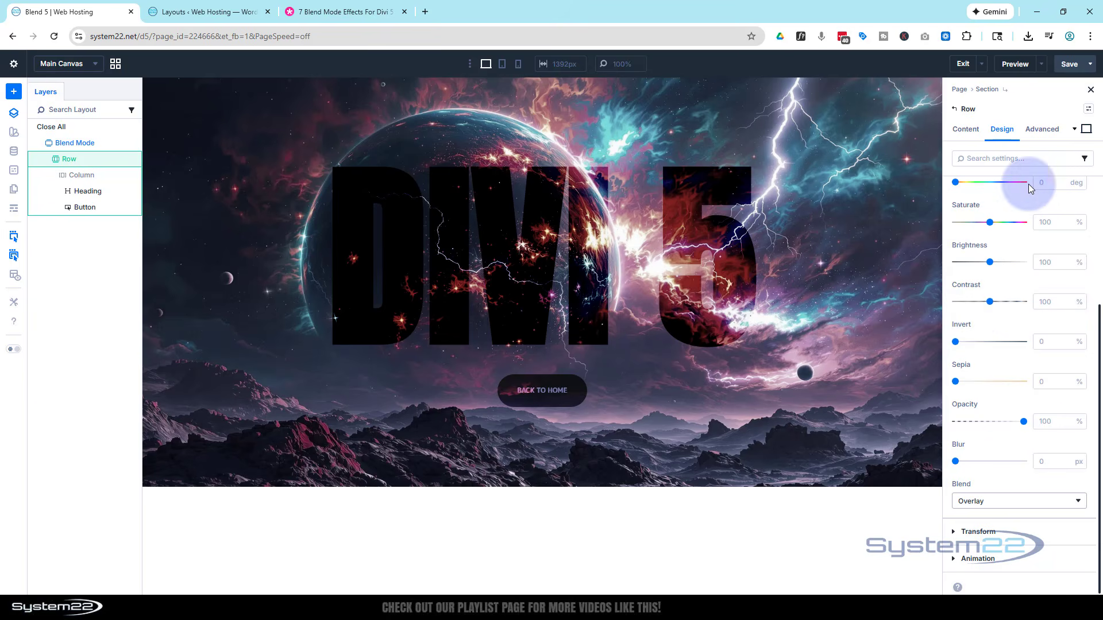
# Try out the row's Brightness filter at 136% and its Invert and Opacity filters, returning all three to their defaults
pyautogui.scroll(2, 1048, 289)
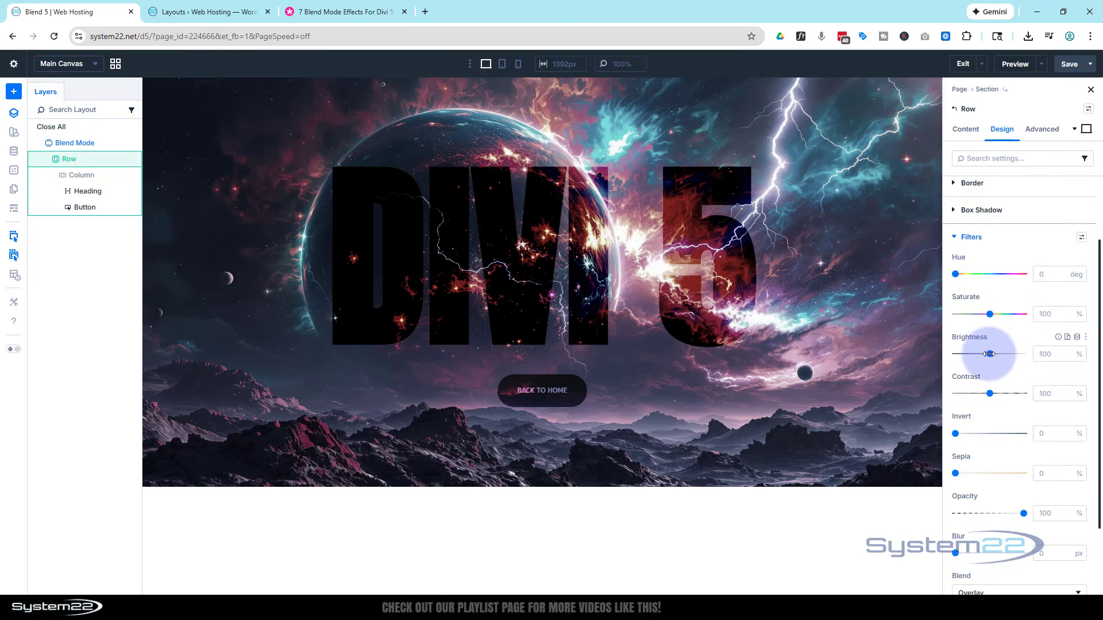
pyautogui.moveTo(989, 354)
pyautogui.mouseDown()
pyautogui.moveTo(1016, 353)
pyautogui.moveTo(955, 353)
pyautogui.moveTo(926, 366)
pyautogui.moveTo(1058, 343)
pyautogui.moveTo(966, 356)
pyautogui.moveTo(1001, 356)
pyautogui.mouseUp()
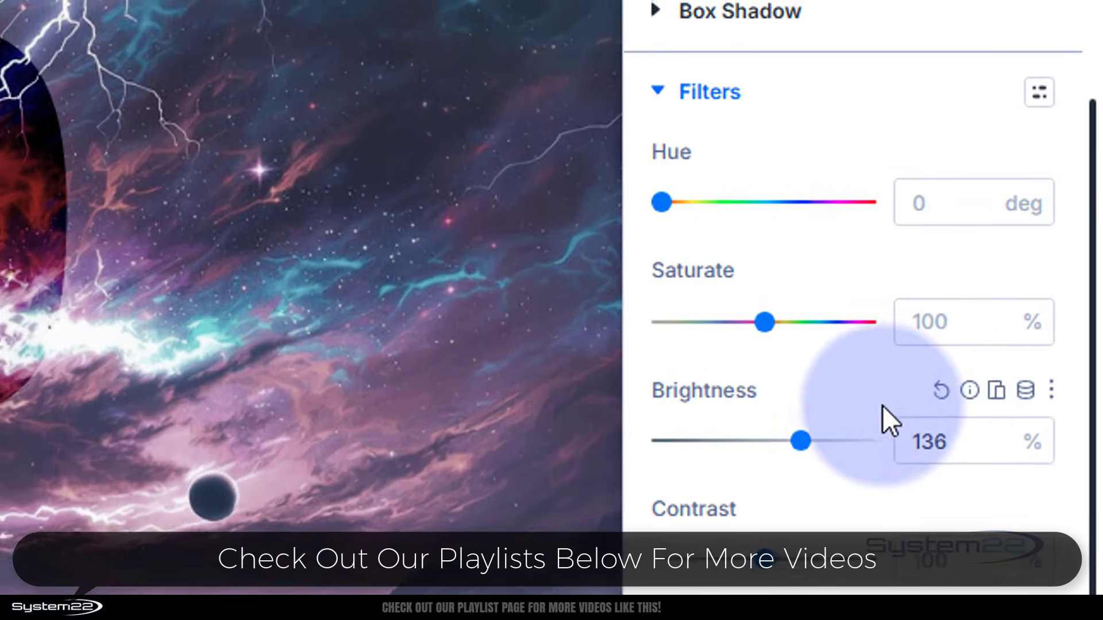
pyautogui.click(939, 389)
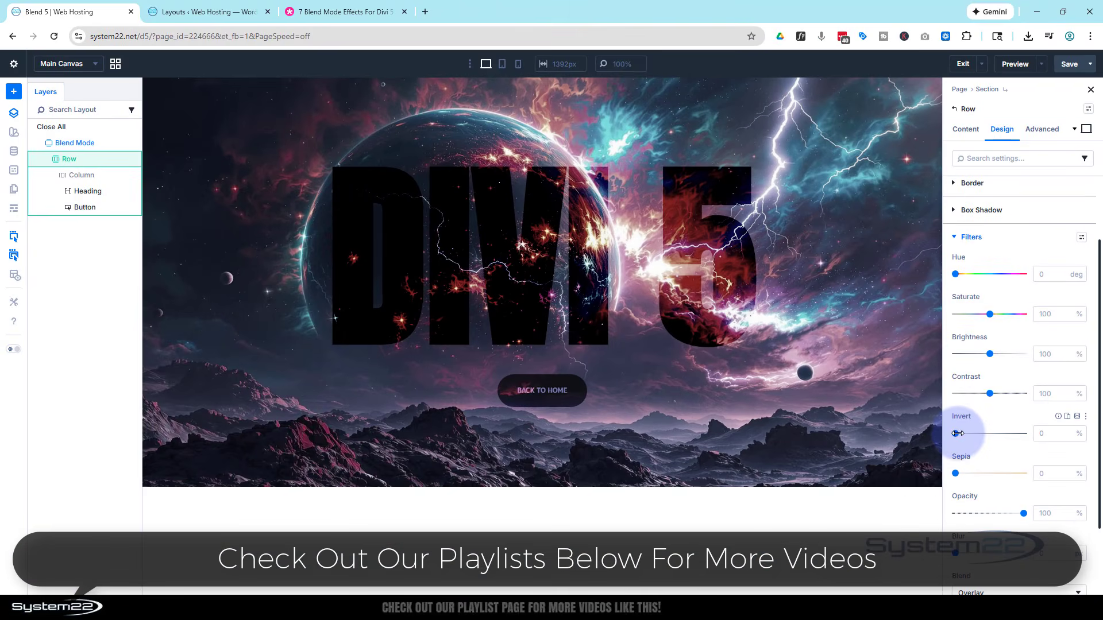
pyautogui.moveTo(957, 433)
pyautogui.mouseDown()
pyautogui.moveTo(1023, 432)
pyautogui.moveTo(954, 434)
pyautogui.mouseUp()
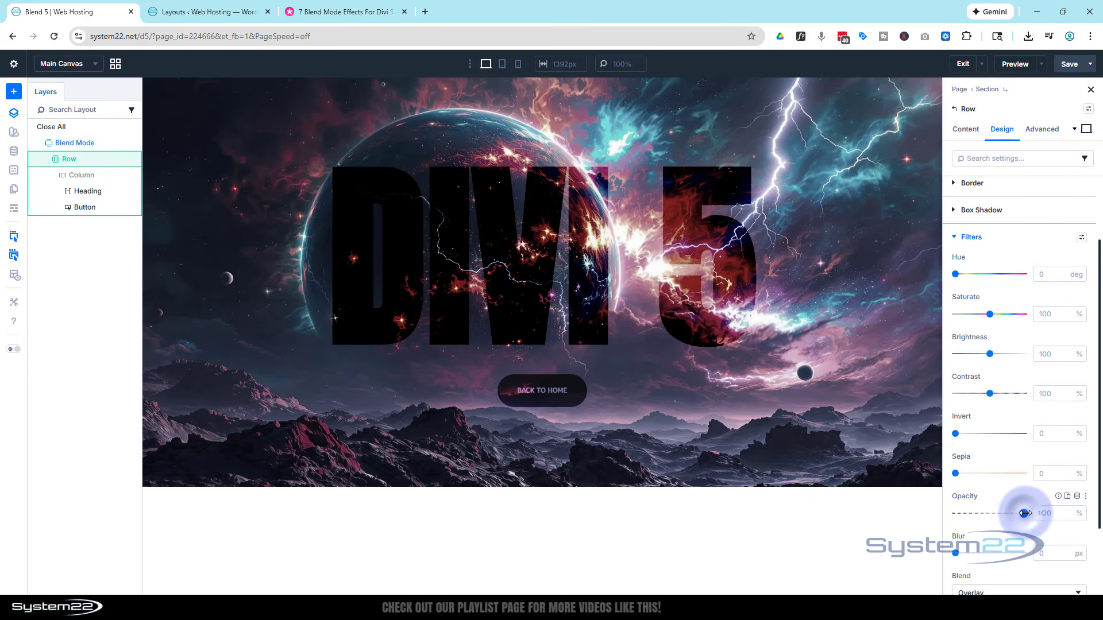
pyautogui.moveTo(1025, 513); pyautogui.dragTo(1058, 505)
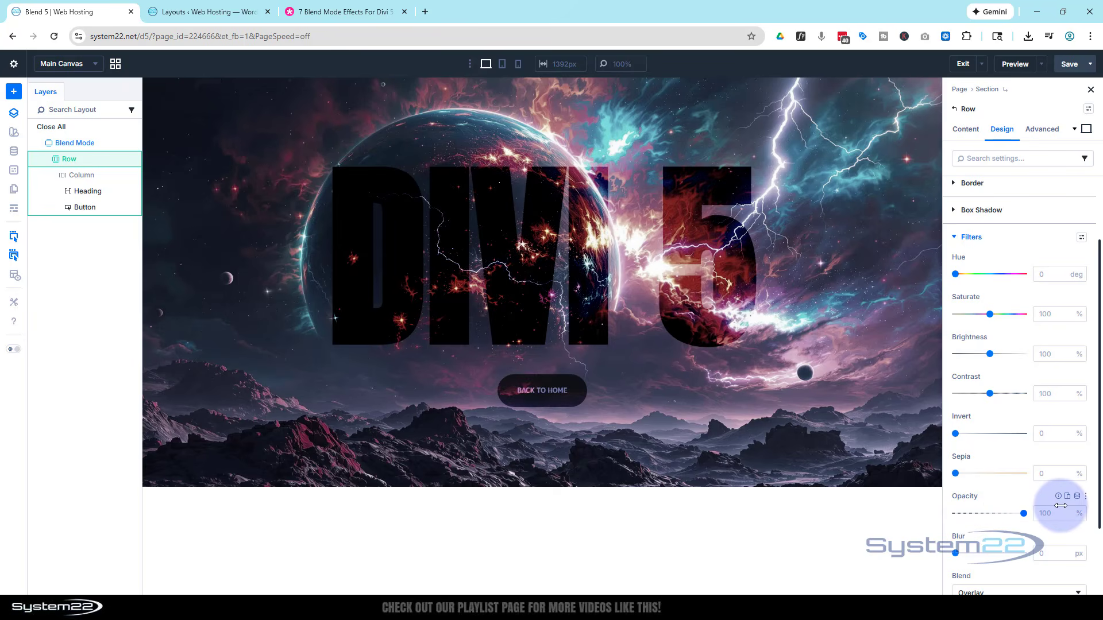
# Try an 11 px Blur filter on the row and return it to 0 px
pyautogui.scroll(-2, 1034, 494)
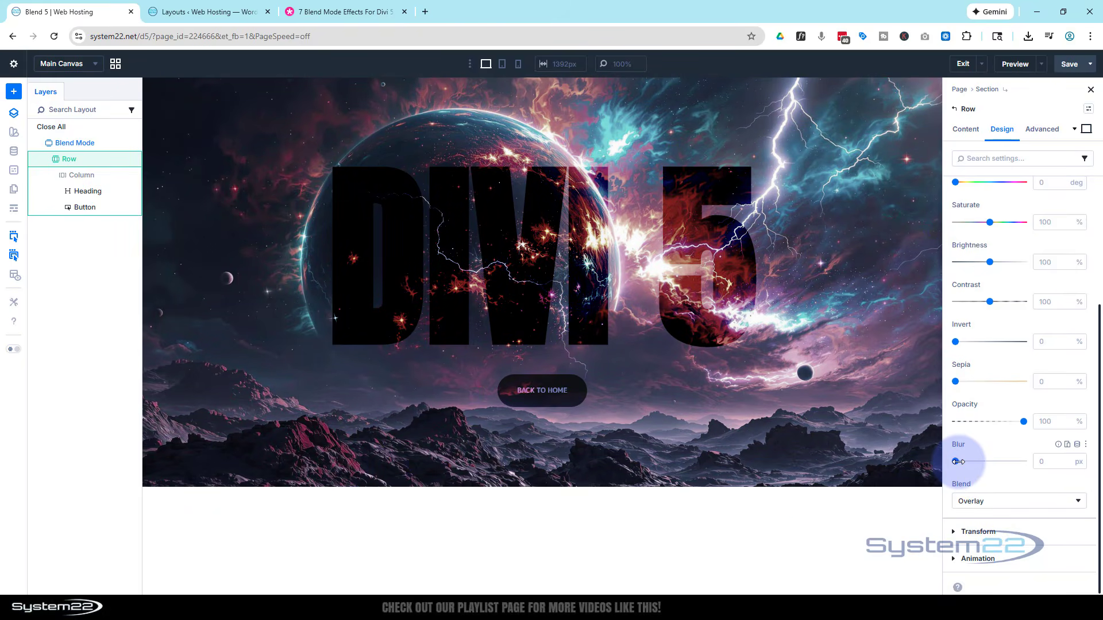
pyautogui.moveTo(957, 462); pyautogui.dragTo(970, 461)
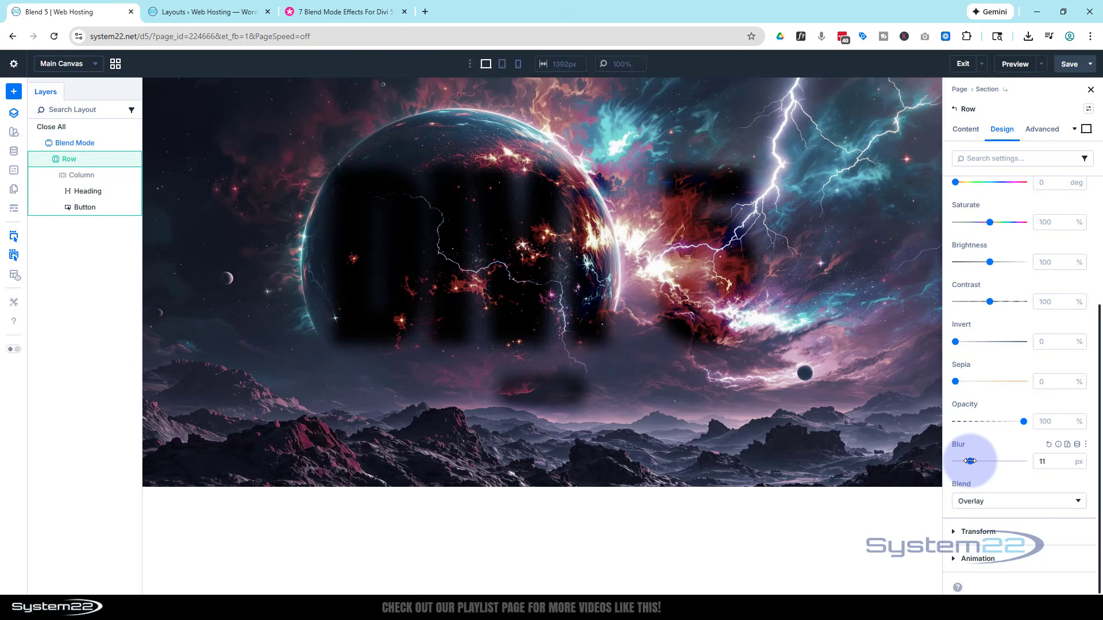
pyautogui.moveTo(970, 461); pyautogui.dragTo(949, 466)
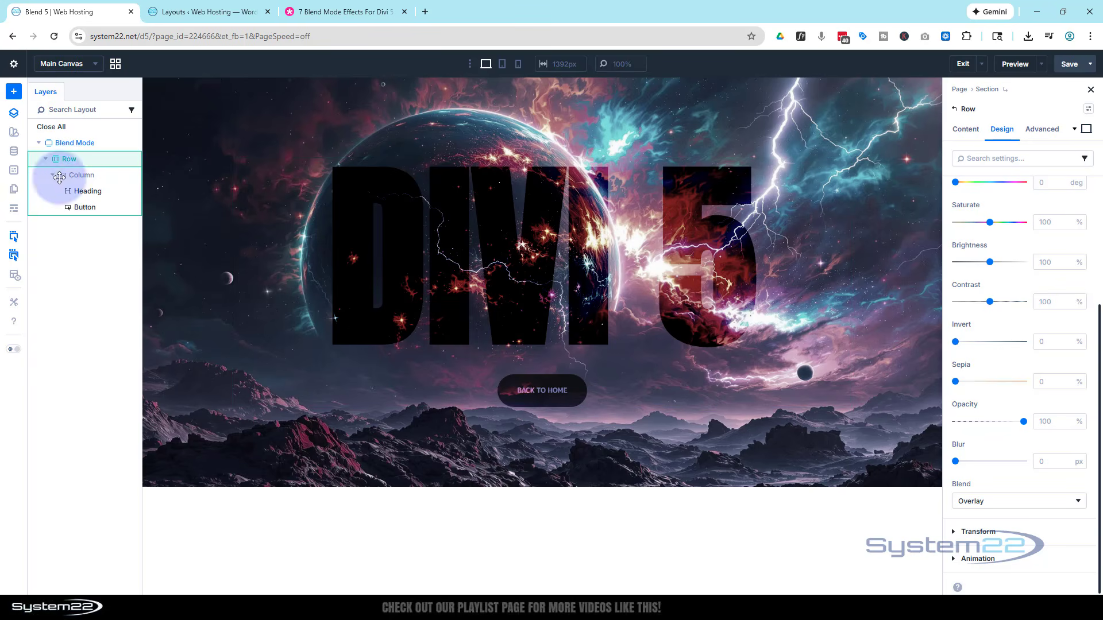
# Enable the parallax effect on the Blend Mode section's background image and set its parallax method to CSS
pyautogui.click(70, 144)
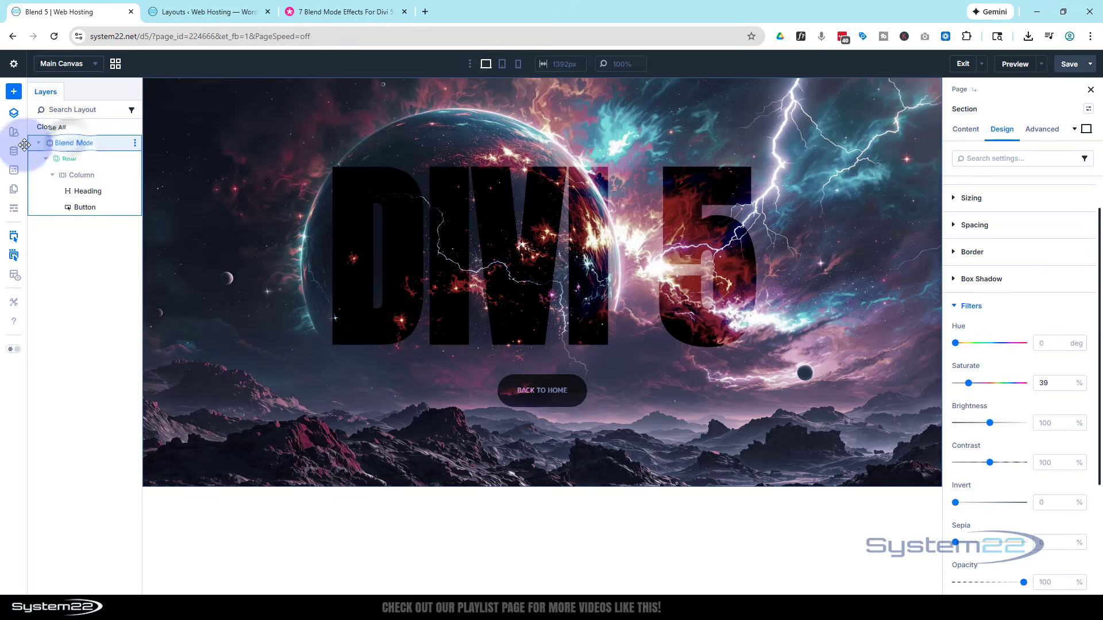
pyautogui.click(15, 114)
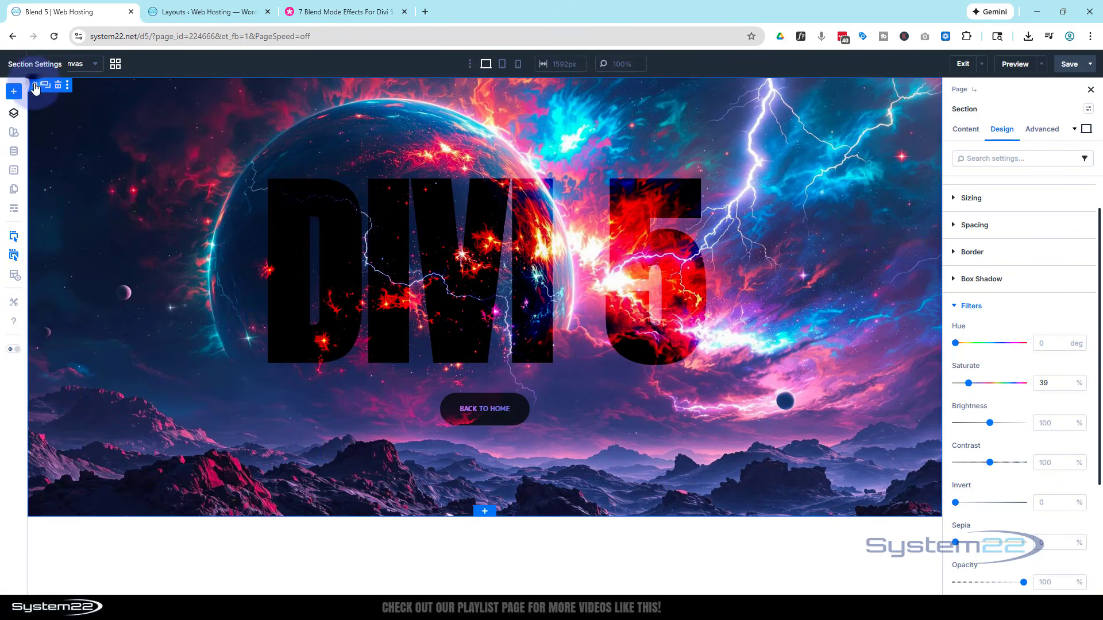
pyautogui.click(963, 131)
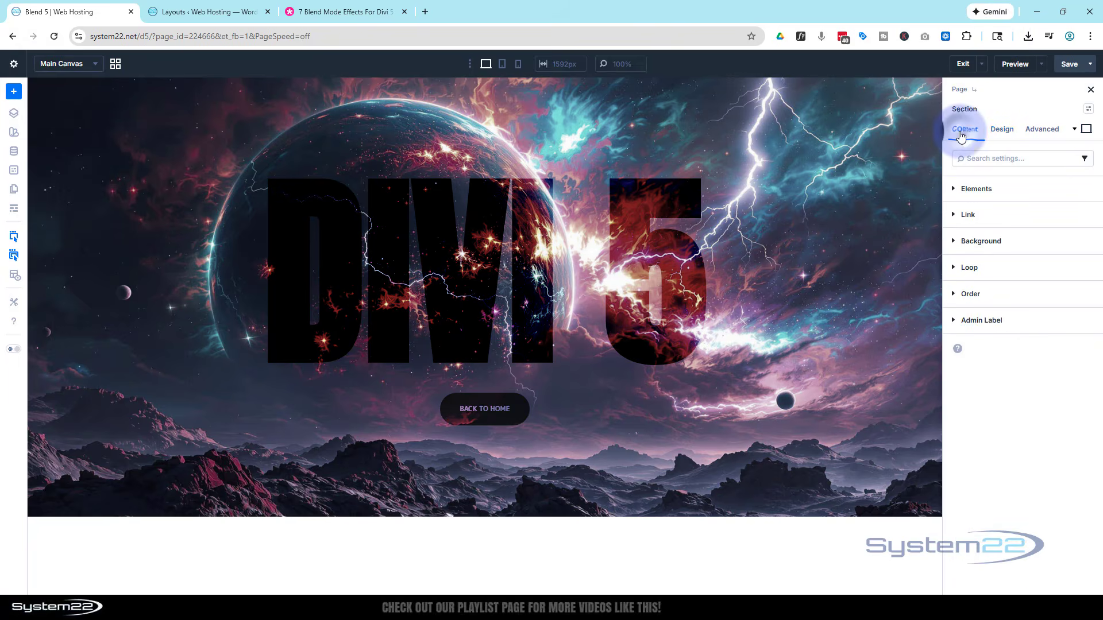
pyautogui.click(1014, 244)
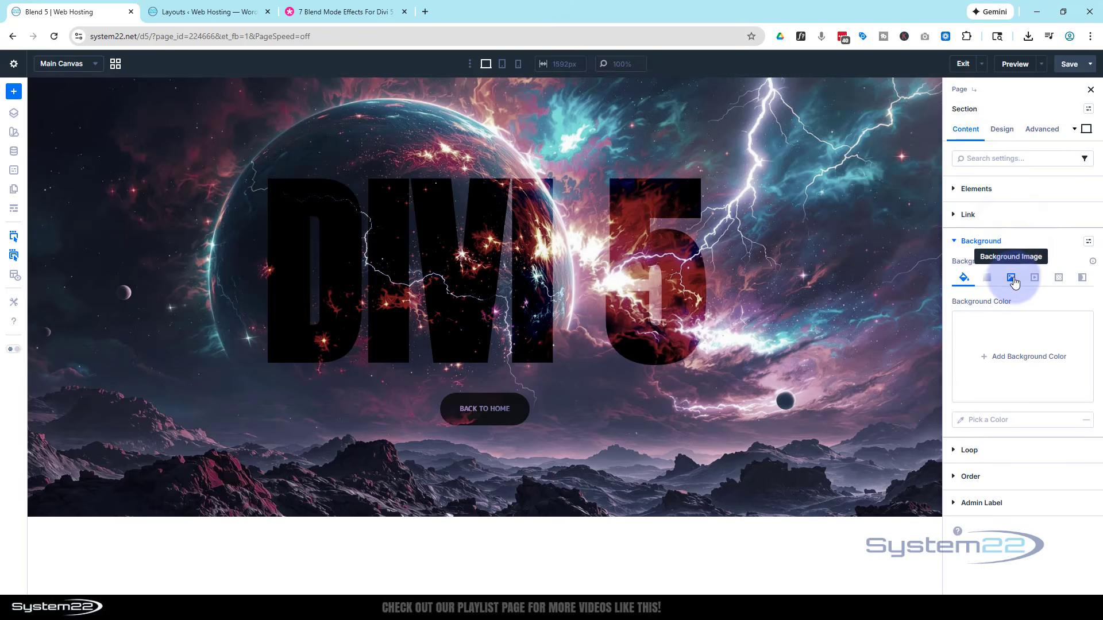
pyautogui.click(1013, 281)
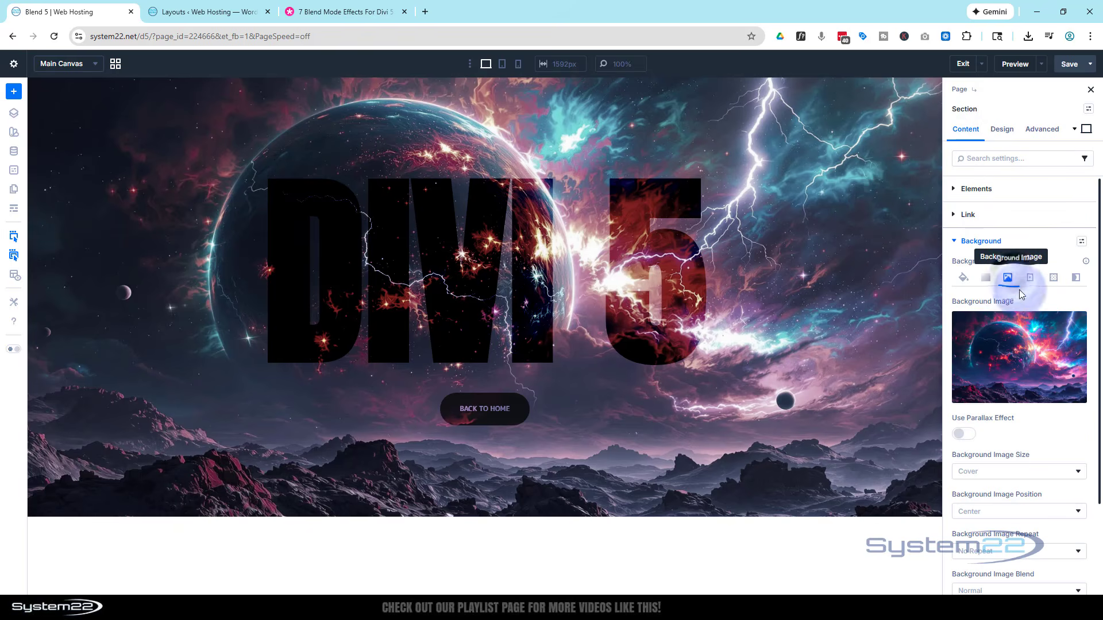
pyautogui.click(971, 437)
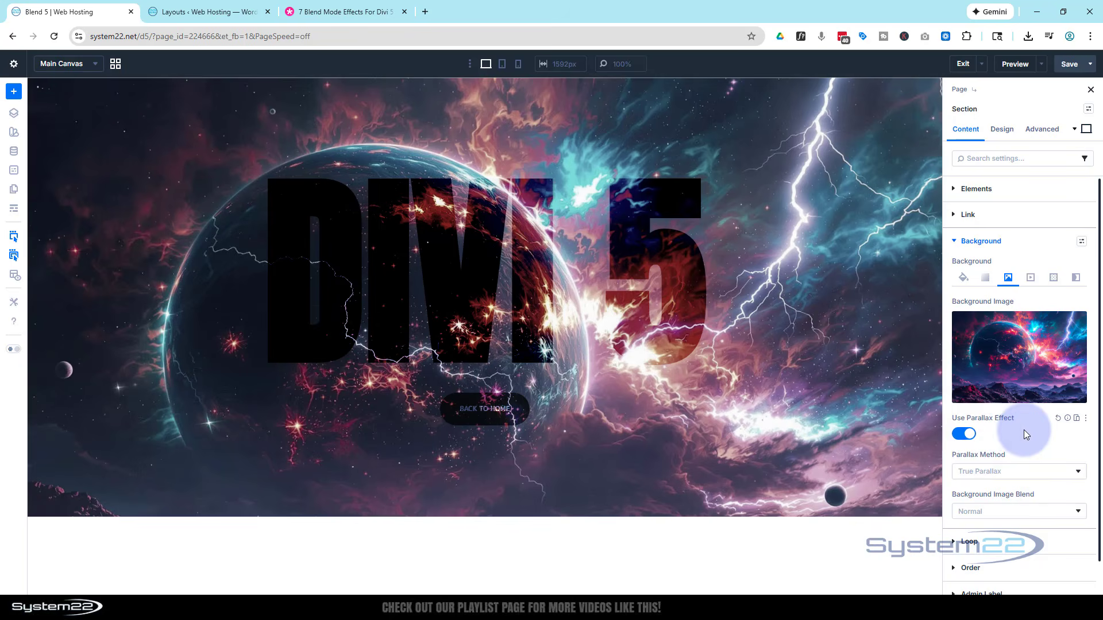
pyautogui.scroll(-1, 1023, 429)
pyautogui.click(1002, 437)
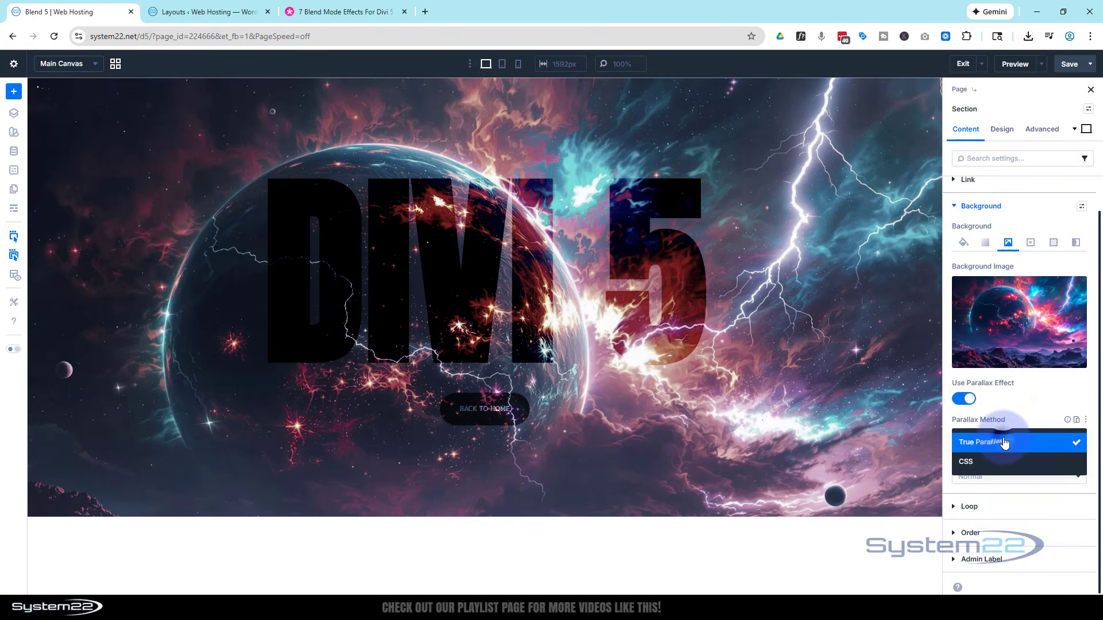
pyautogui.click(1001, 470)
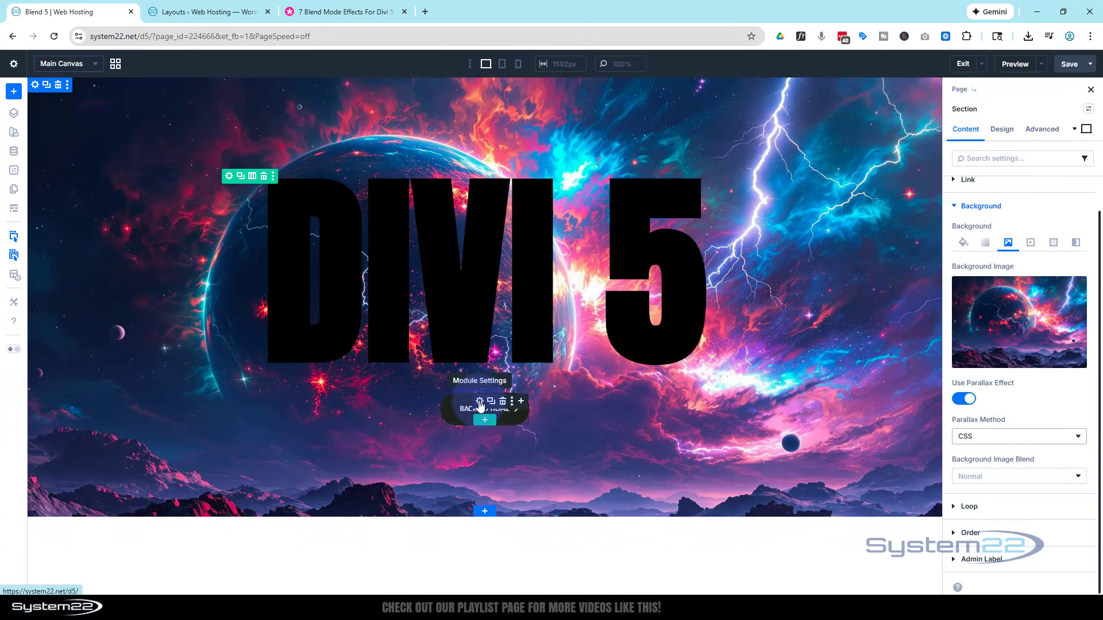
# Change the text of the button below the heading to "More Info!"
pyautogui.click(479, 402)
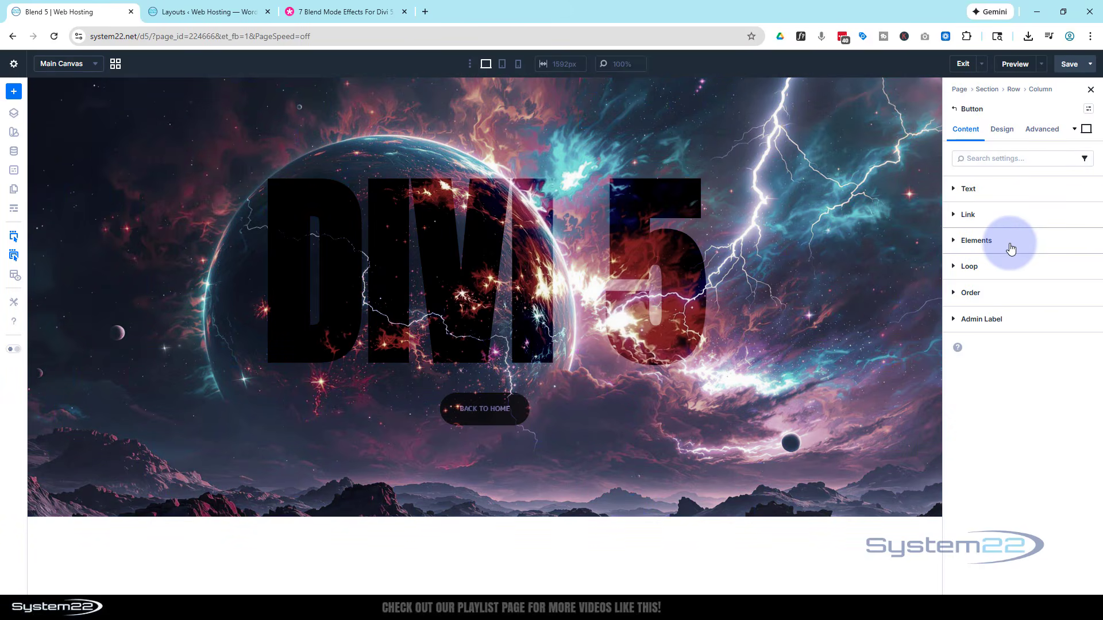
pyautogui.click(965, 187)
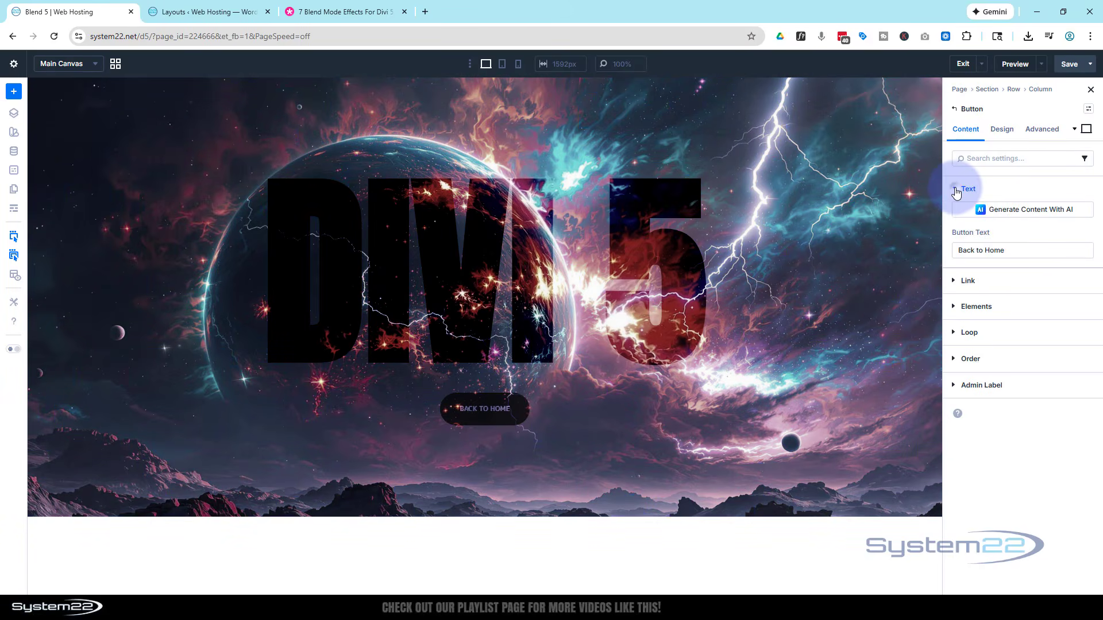
pyautogui.tripleClick(1007, 250)
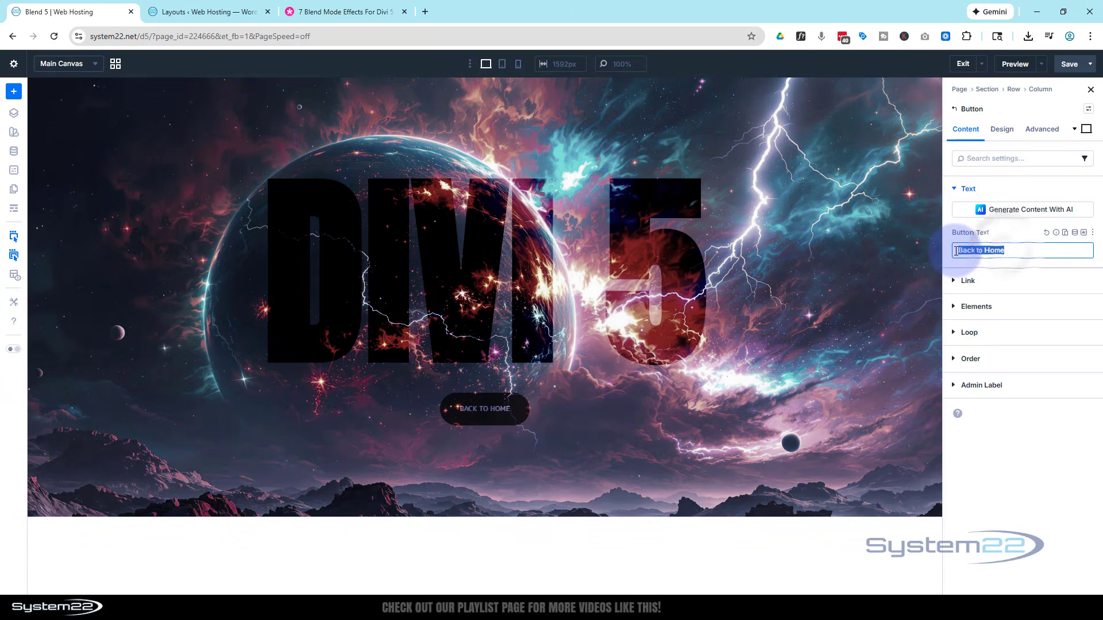
pyautogui.write('More Info!')
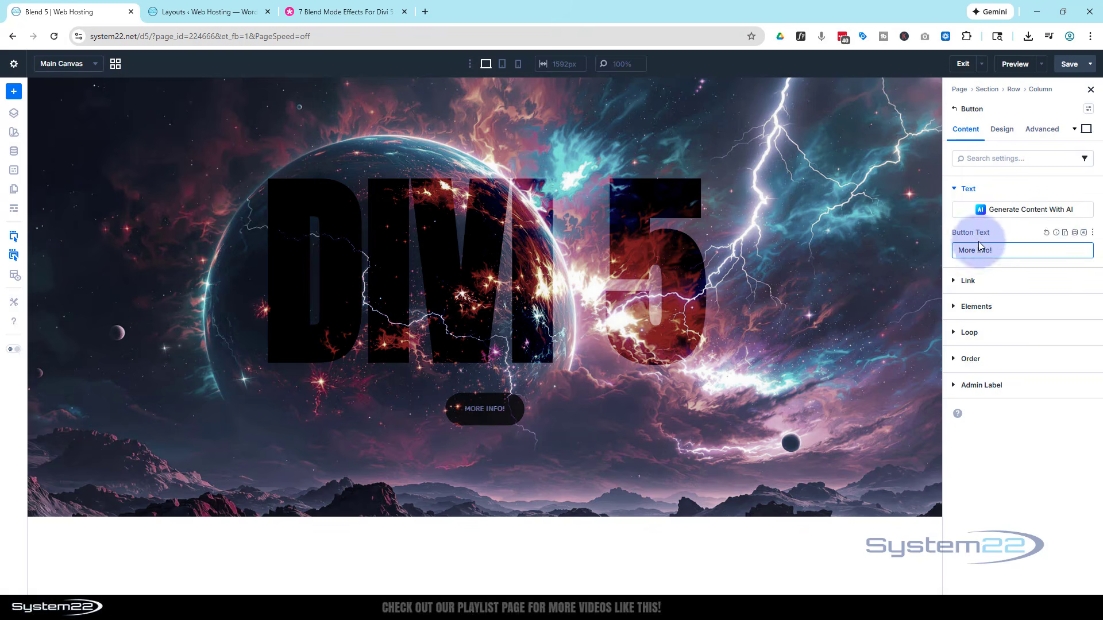
# Clear the button's homepage link and set its link URL to "#"
pyautogui.click(968, 280)
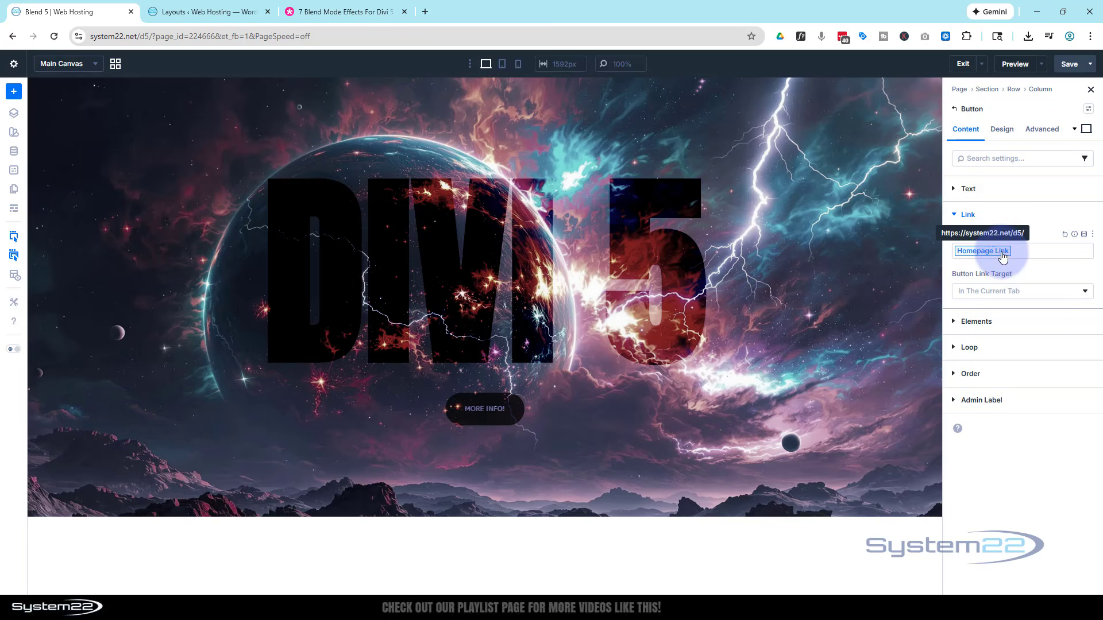
pyautogui.click(1064, 236)
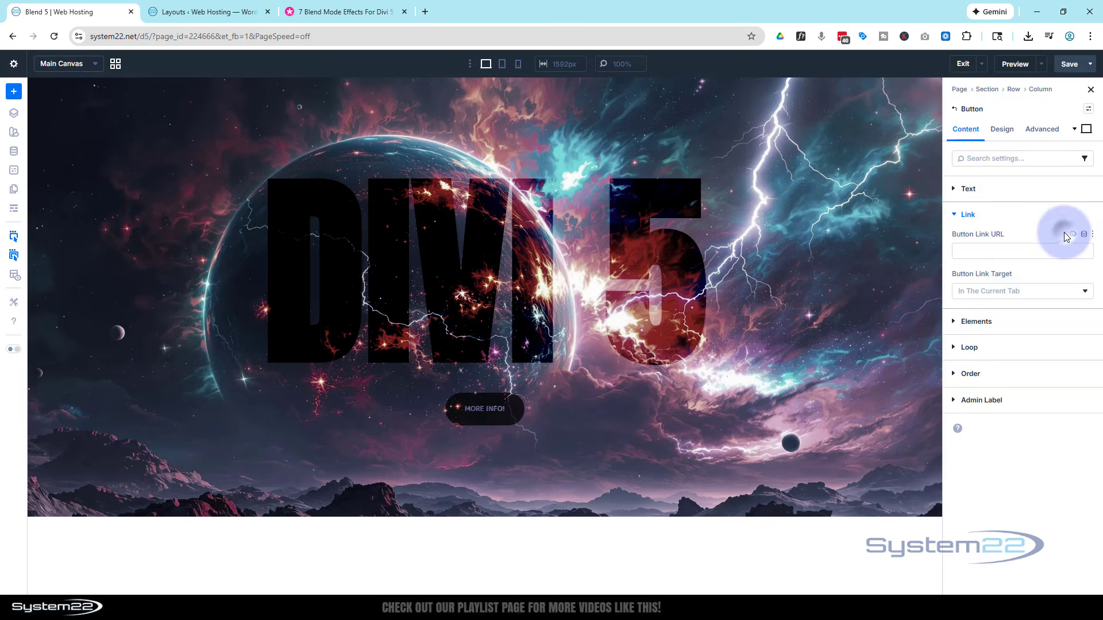
pyautogui.click(988, 251)
pyautogui.write('#')
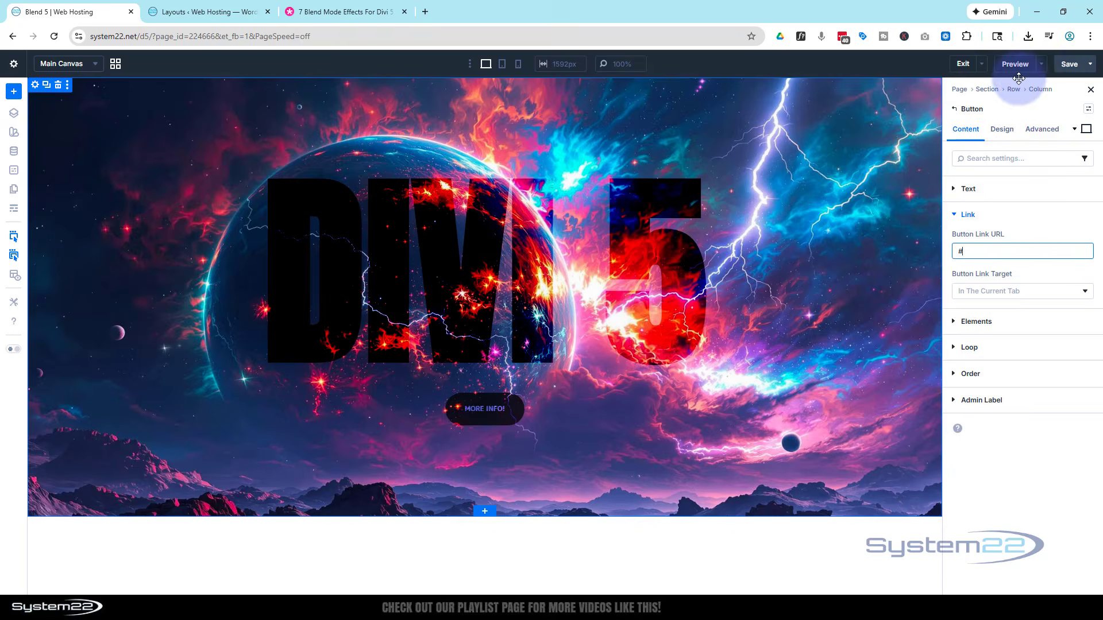
# Save the Blend 5 page and preview it on the front end, checking the parallax effect
pyautogui.click(1067, 64)
pyautogui.click(1040, 65)
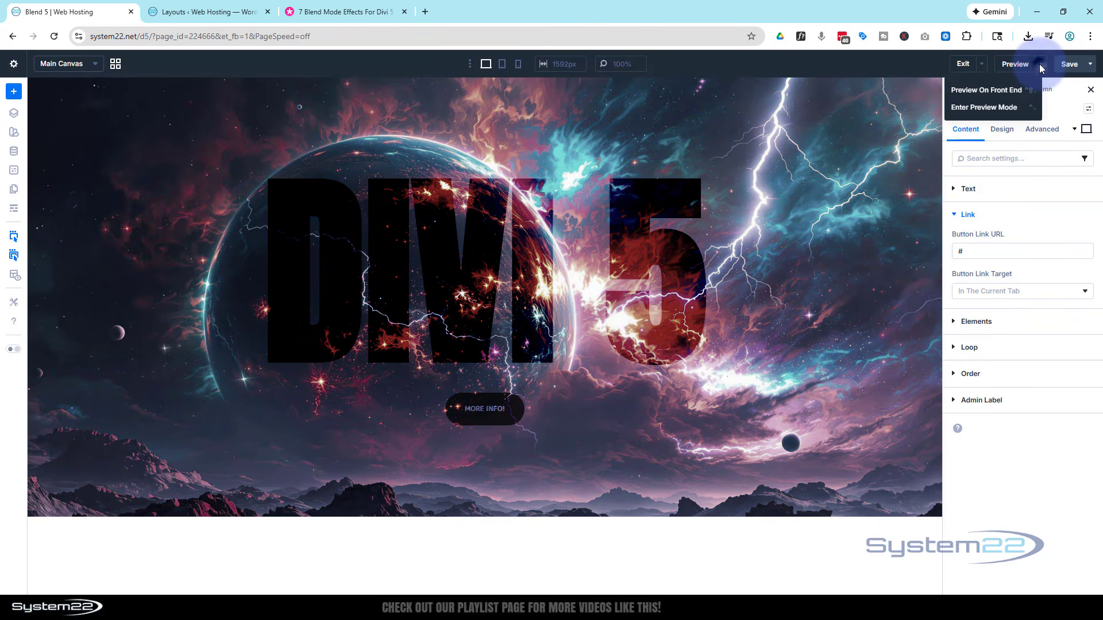
pyautogui.click(1006, 89)
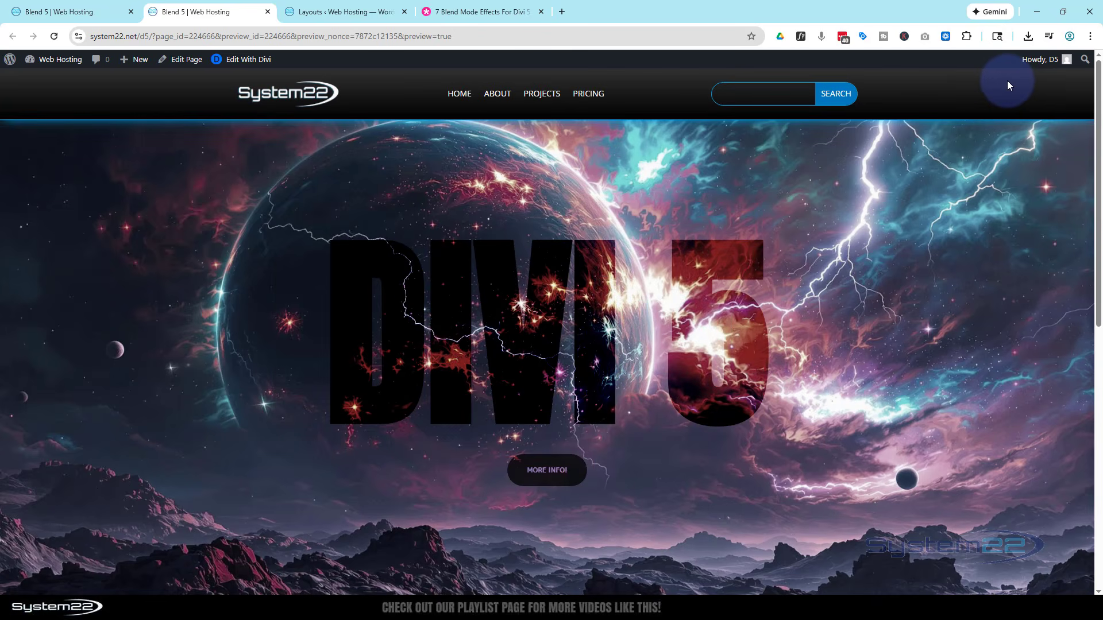
pyautogui.scroll(-5, 964, 246)
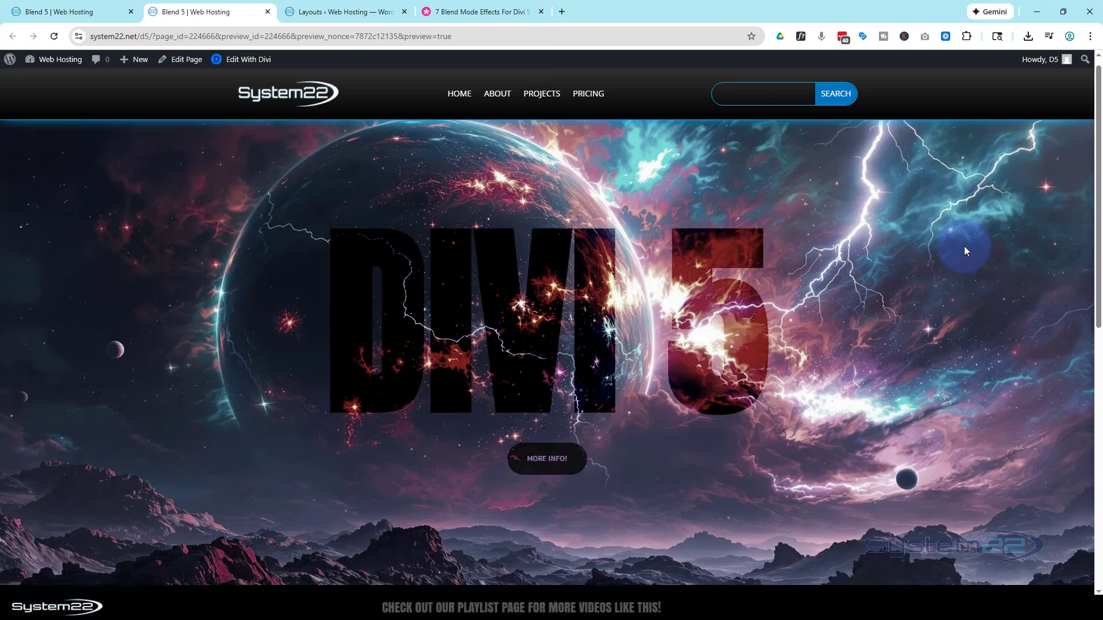
# Examine the previewed Blend 5 page from the Divi 5 hero to the footer and back, checking the hero background's parallax effect
pyautogui.scroll(-4, 966, 239)
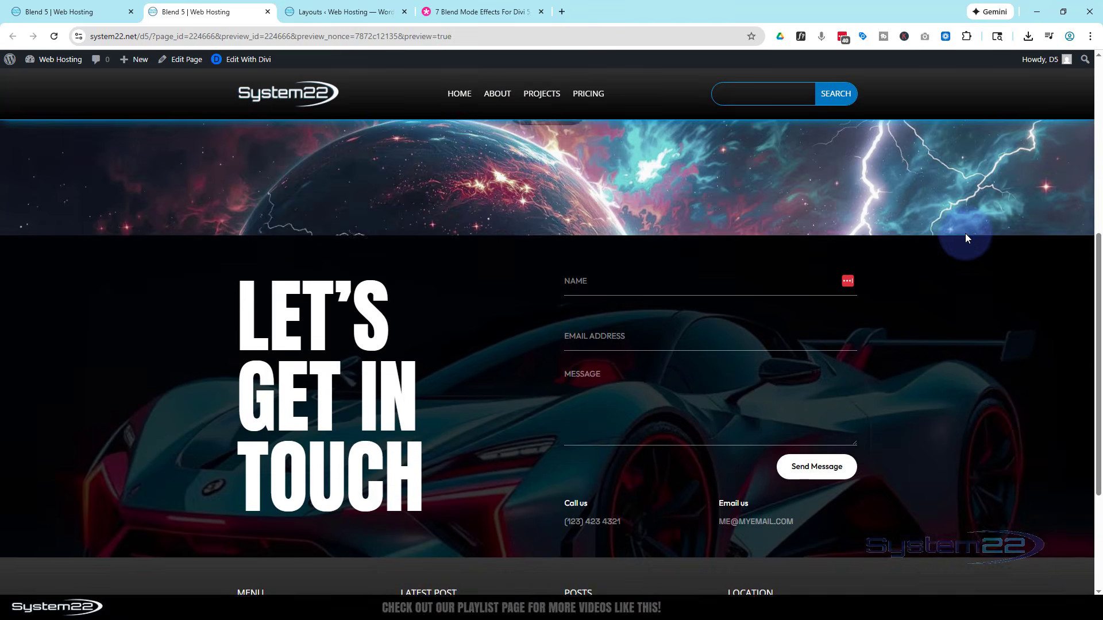
pyautogui.scroll(5, 965, 235)
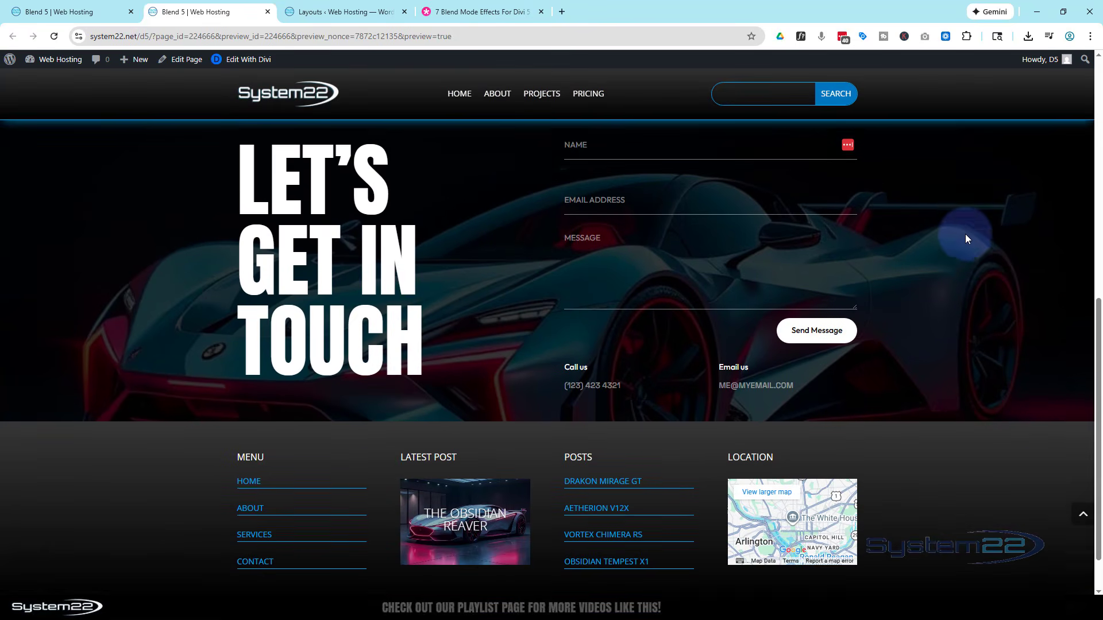
pyautogui.scroll(4, 967, 232)
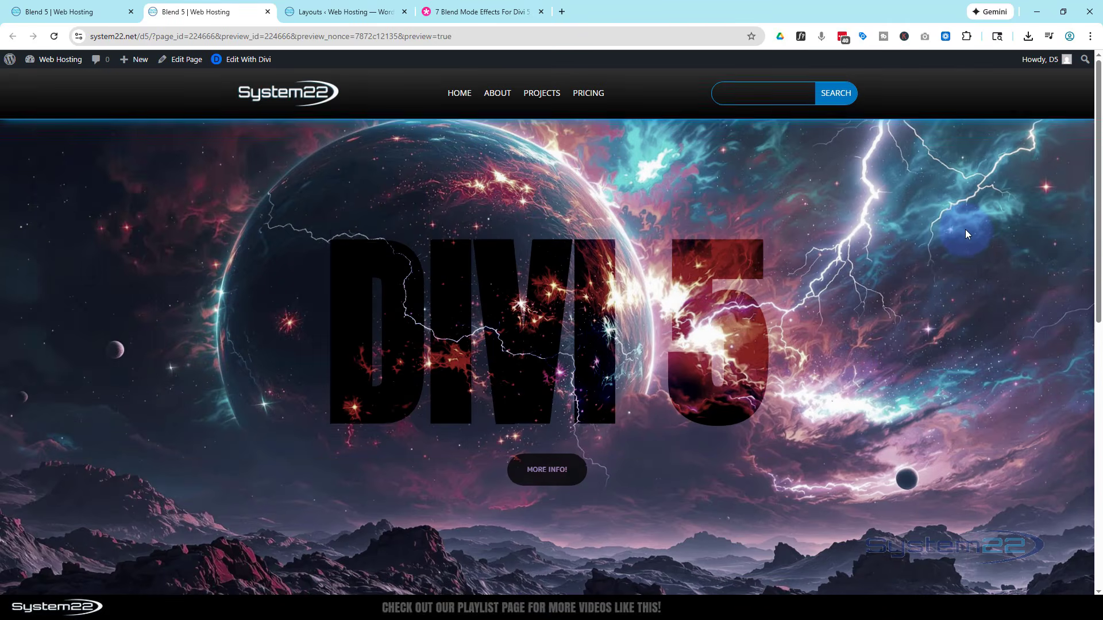
pyautogui.scroll(-3, 965, 230)
pyautogui.scroll(3, 957, 233)
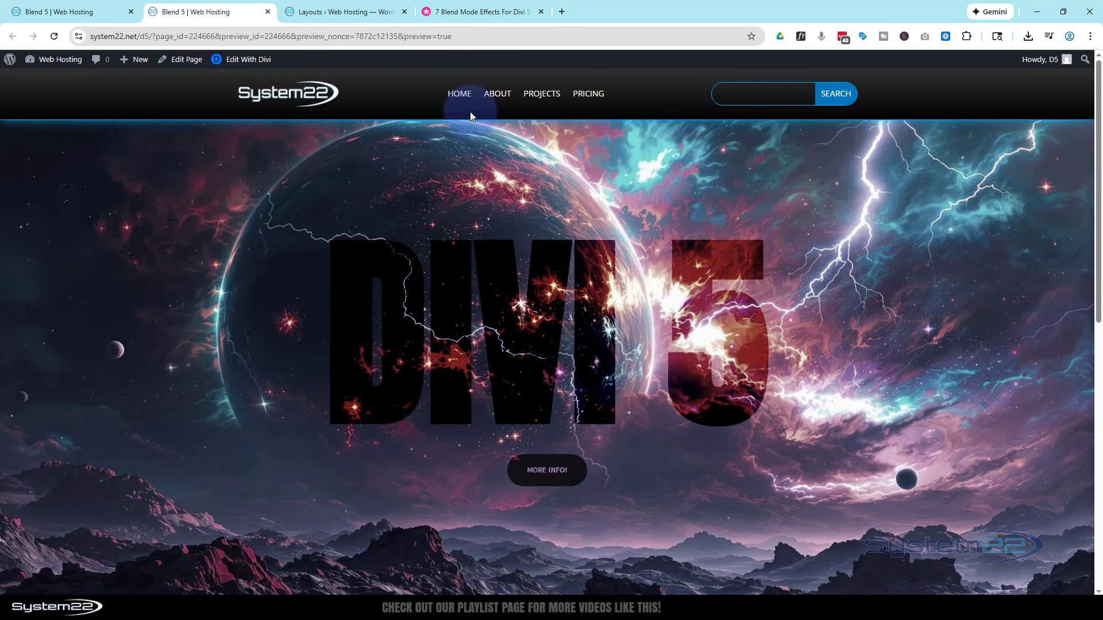
# Review the Elegant Themes blog post on the 7 blend mode effects, from the layout previews back to the article title
pyautogui.click(500, 11)
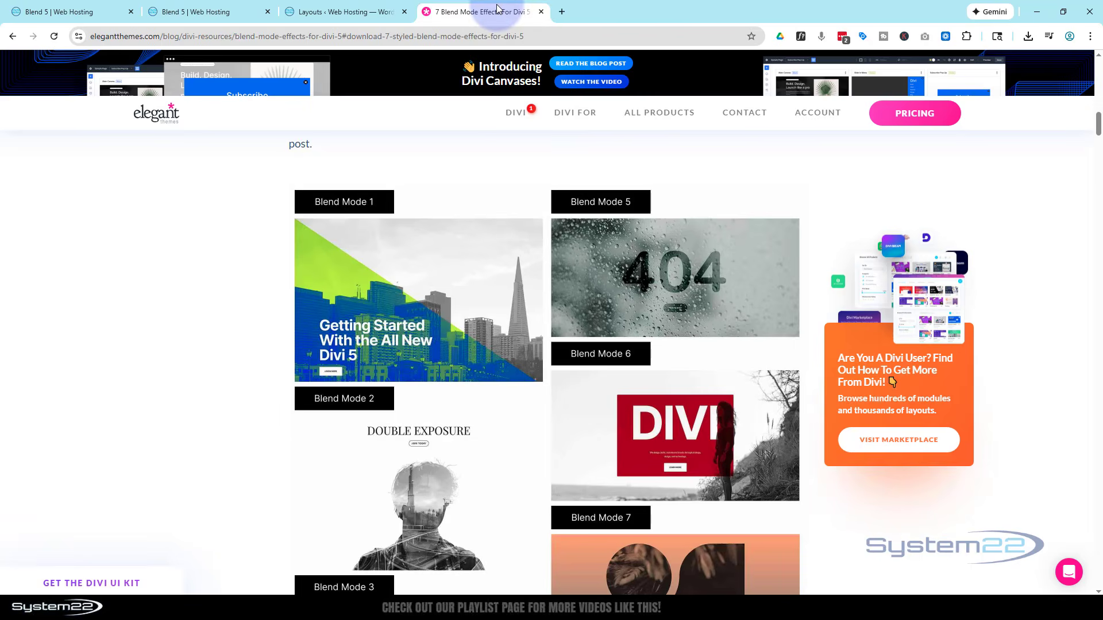
pyautogui.scroll(-1, 509, 316)
pyautogui.scroll(-4, 509, 316)
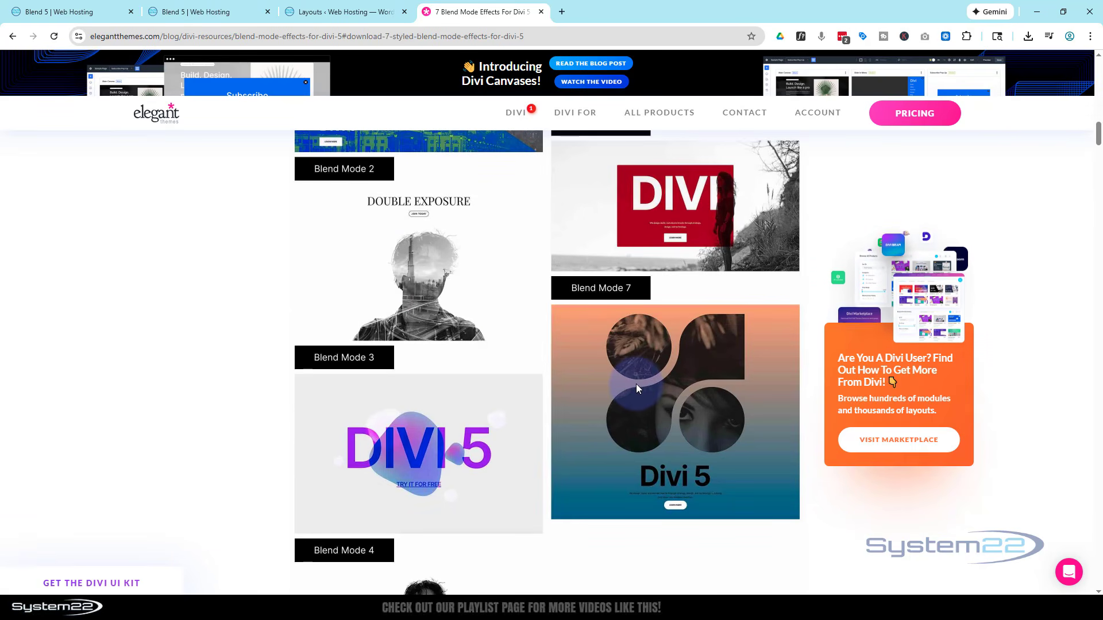
pyautogui.scroll(6, 636, 383)
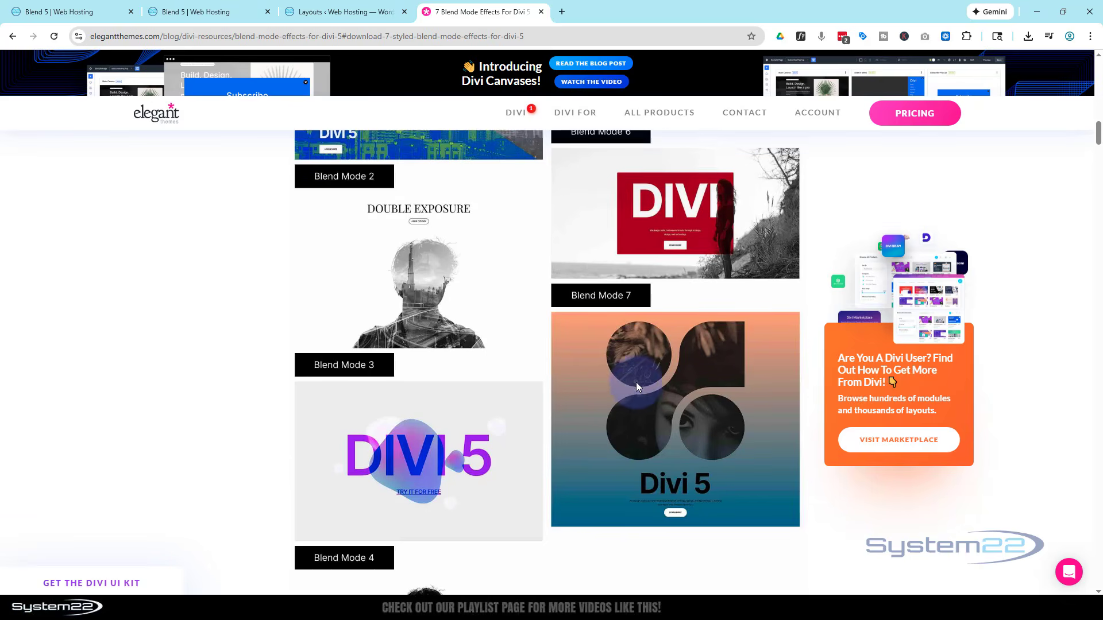
pyautogui.scroll(2, 635, 377)
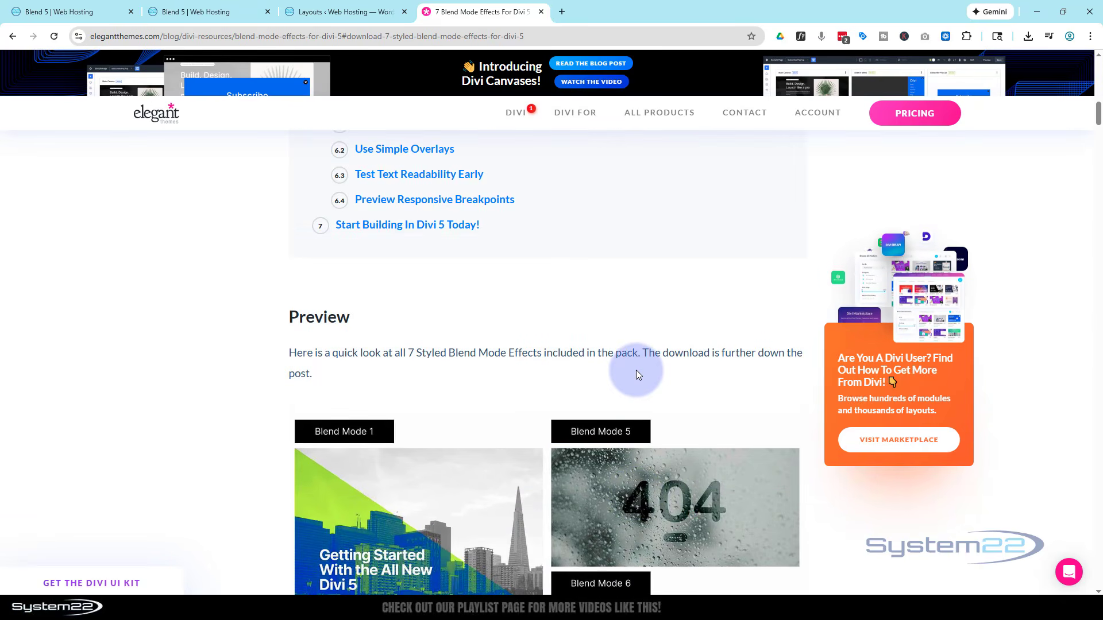
pyautogui.scroll(2, 574, 359)
pyautogui.scroll(14, 577, 353)
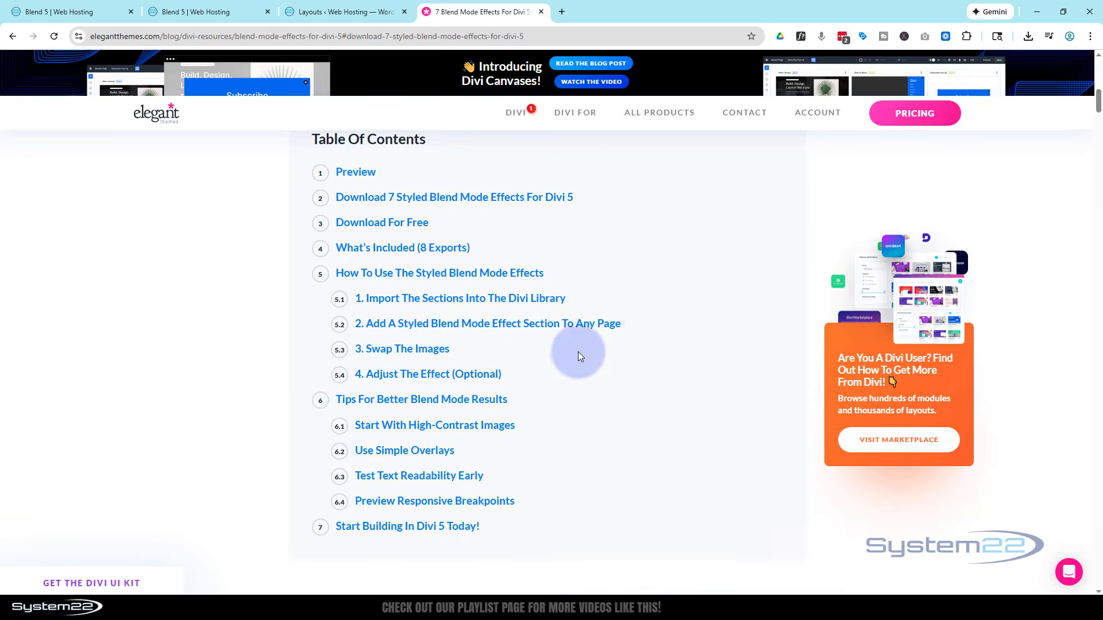
pyautogui.scroll(1, 580, 345)
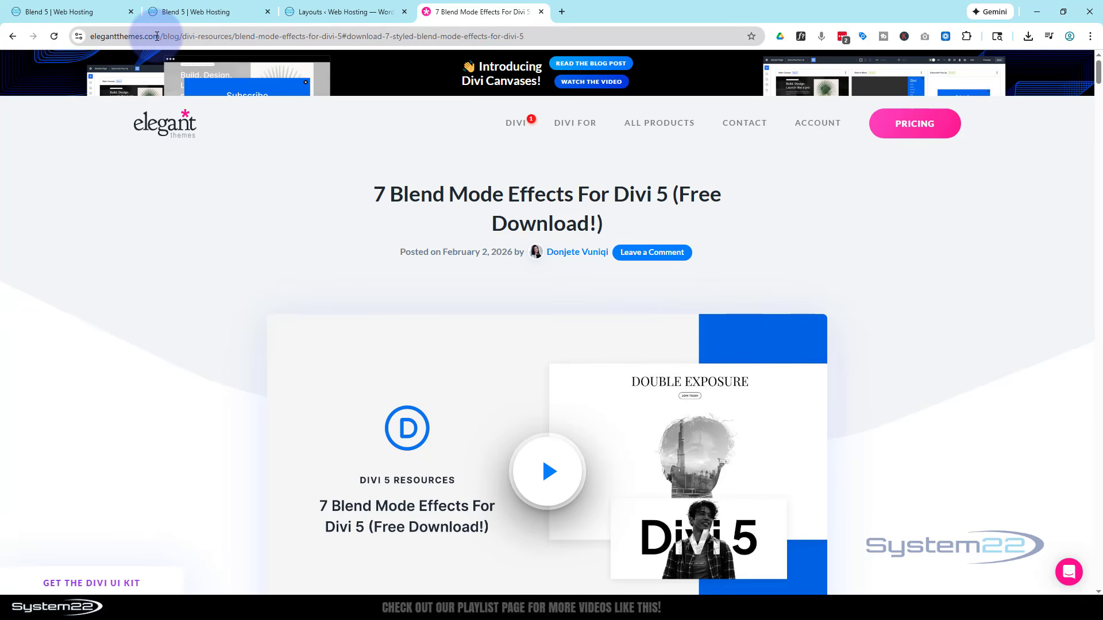
# Return to the Blend 5 front-end preview and look through the finished page once more, down to the footer and back
pyautogui.click(205, 13)
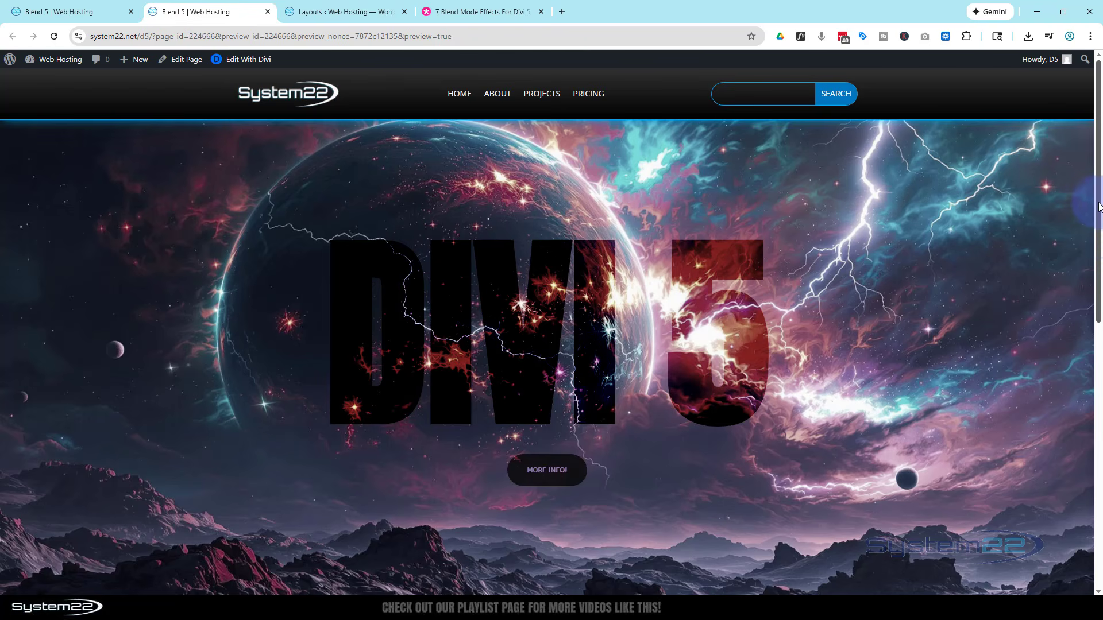
pyautogui.moveTo(1098, 207); pyautogui.dragTo(1086, 122)
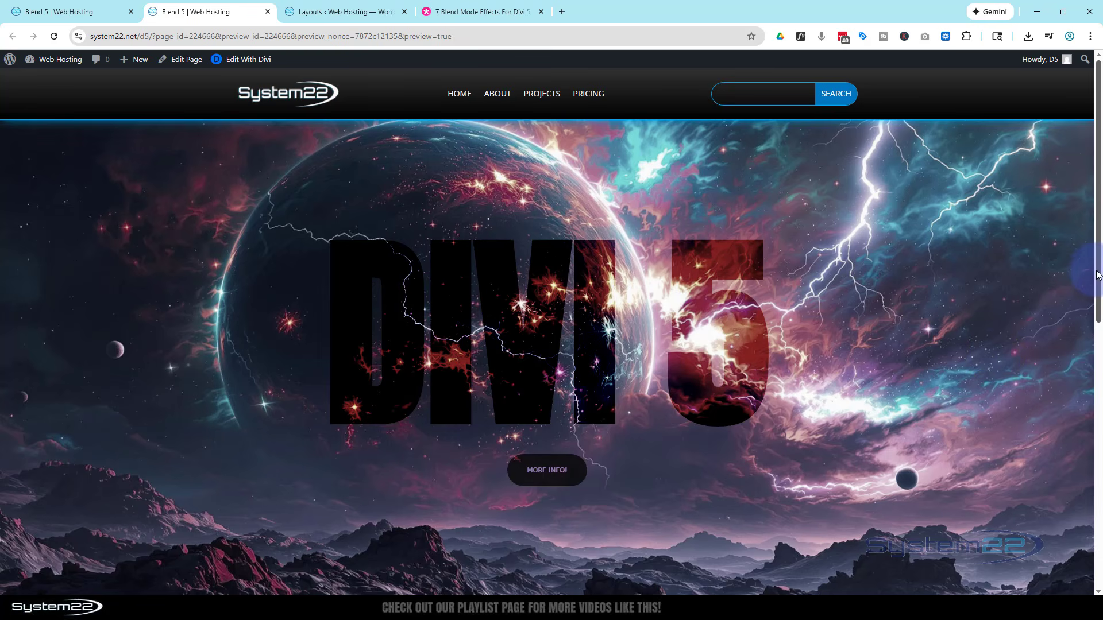
pyautogui.moveTo(1099, 277); pyautogui.dragTo(1099, 394)
pyautogui.scroll(-5, 1098, 394)
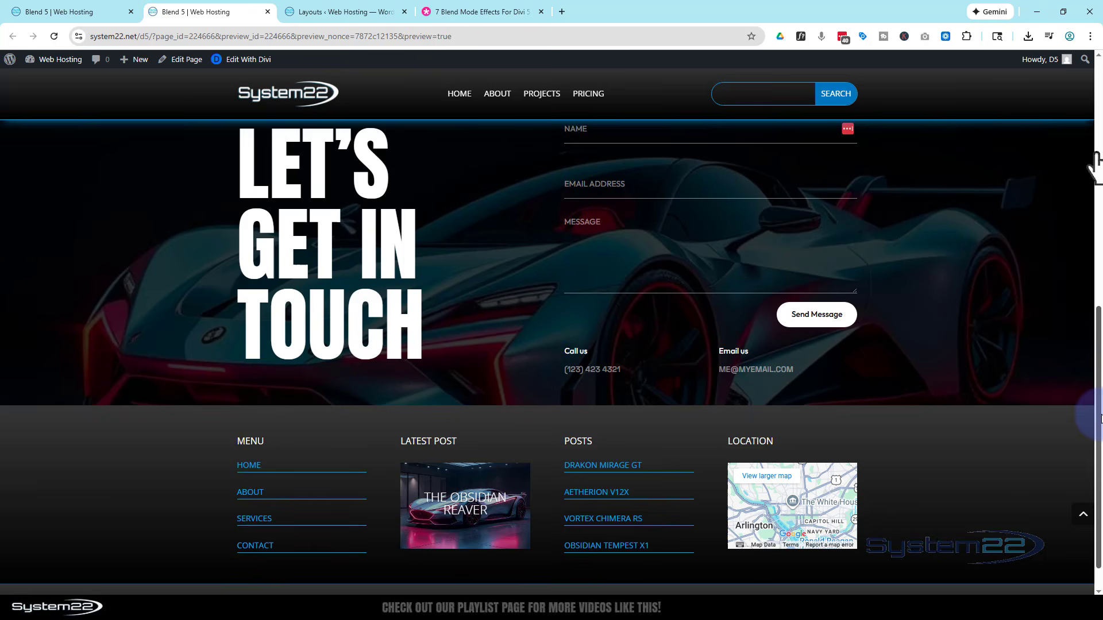
pyautogui.moveTo(1100, 418); pyautogui.dragTo(1050, 122)
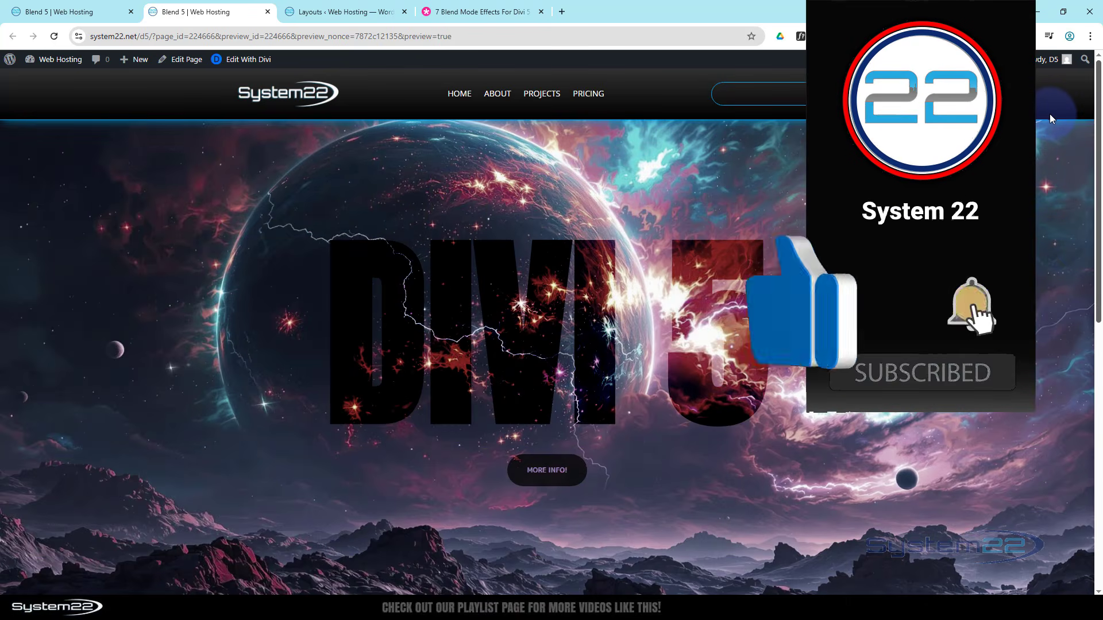